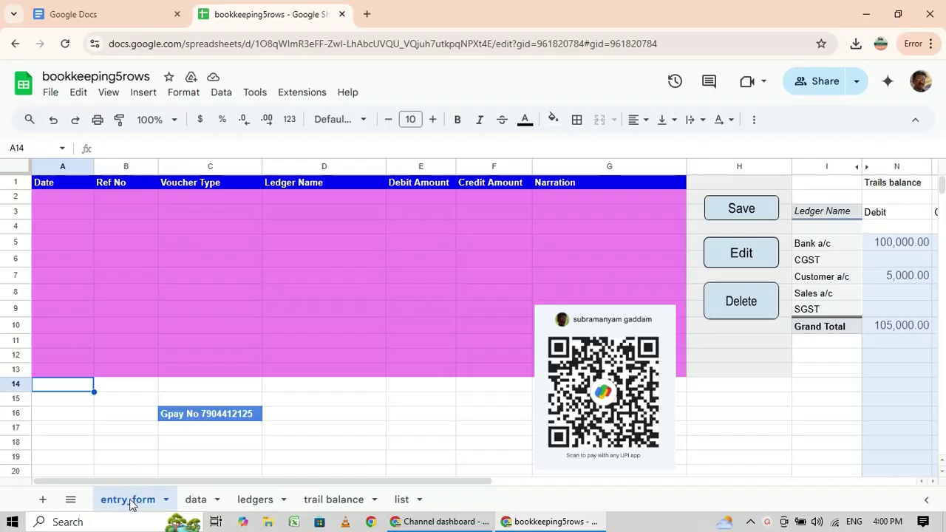
Step: Examine the first row's fields in the entry form, including the available voucher types and ledger names
click(73, 198)
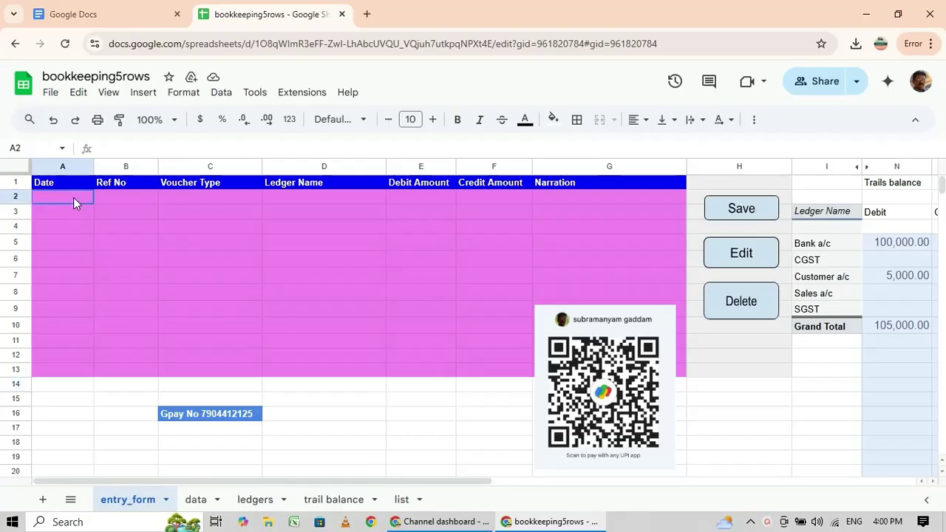
click(111, 199)
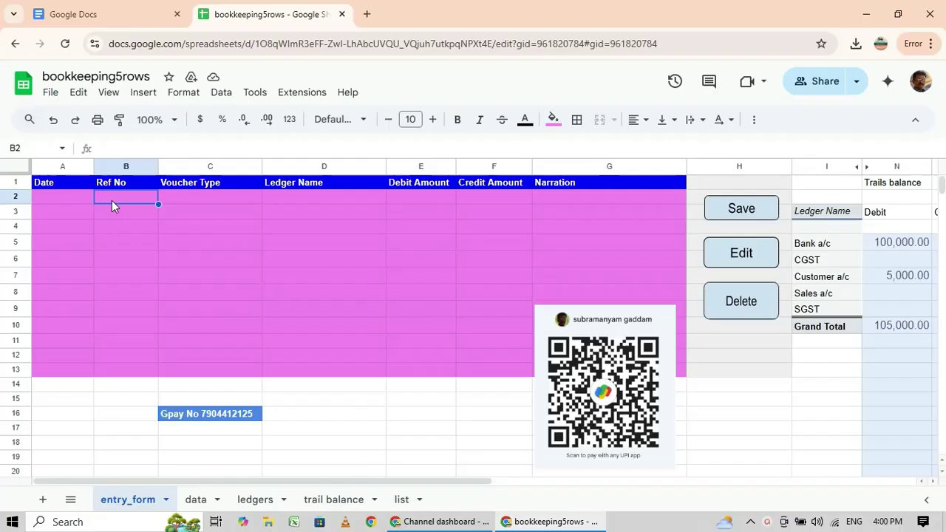
click(179, 201)
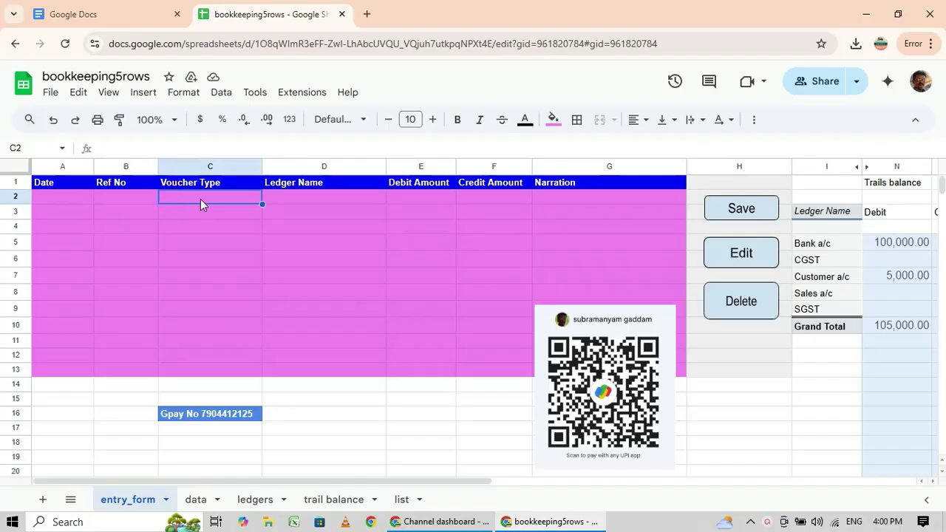
double_click(243, 197)
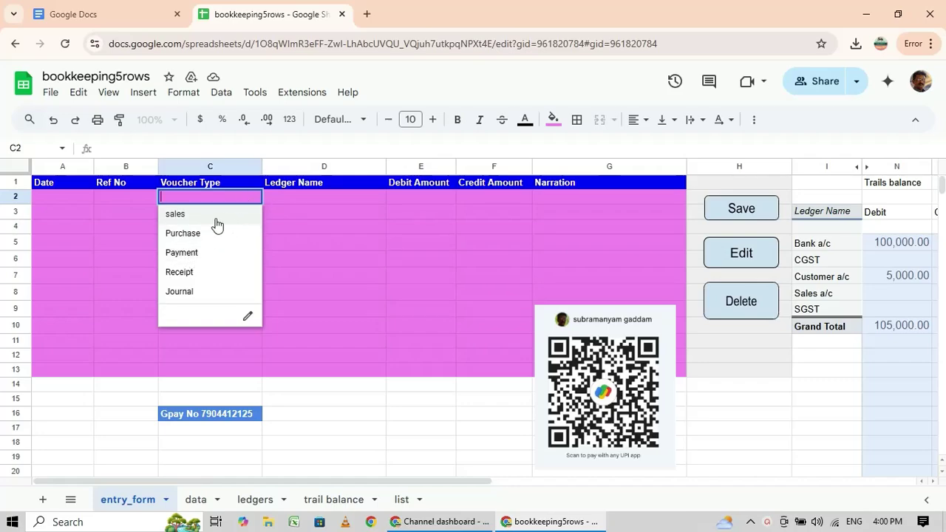
click(320, 197)
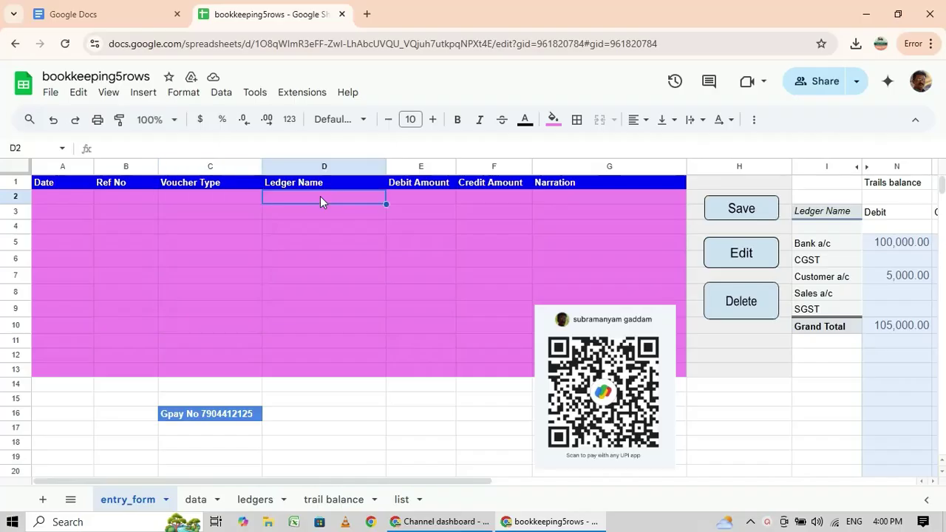
double_click(320, 196)
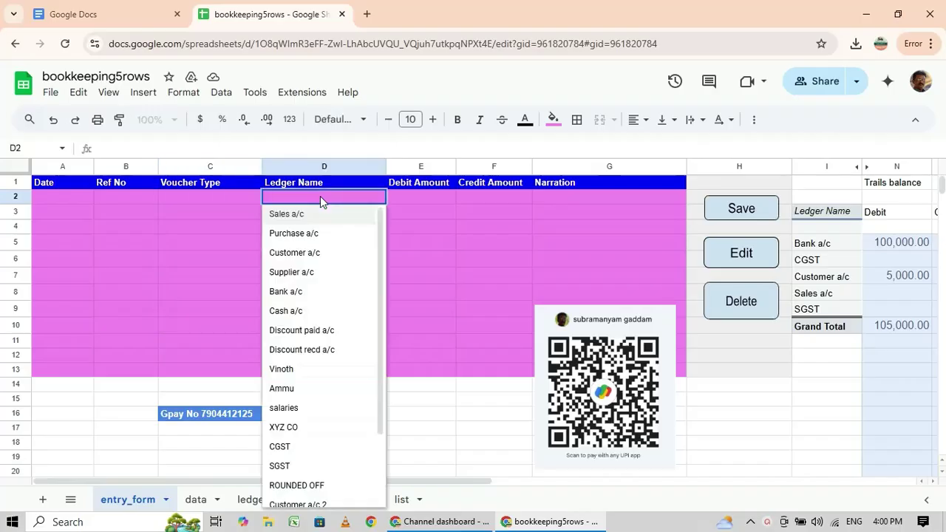
click(421, 199)
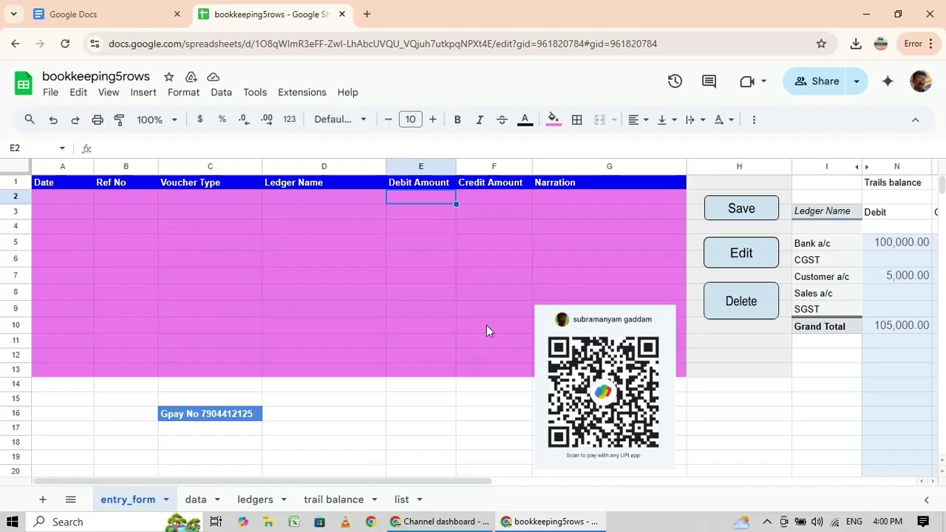
Step: Review the data, ledgers and trail balance sheets, and return to the entry_form sheet
click(201, 501)
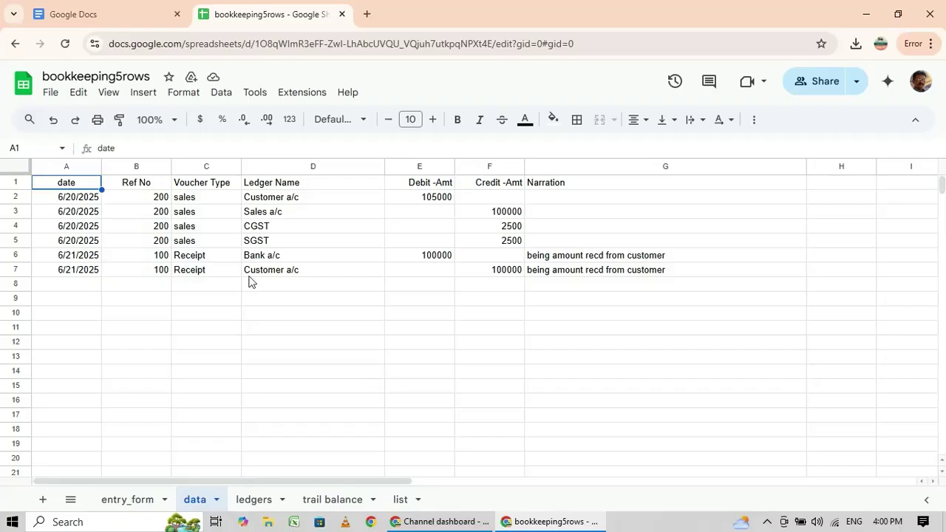
click(261, 507)
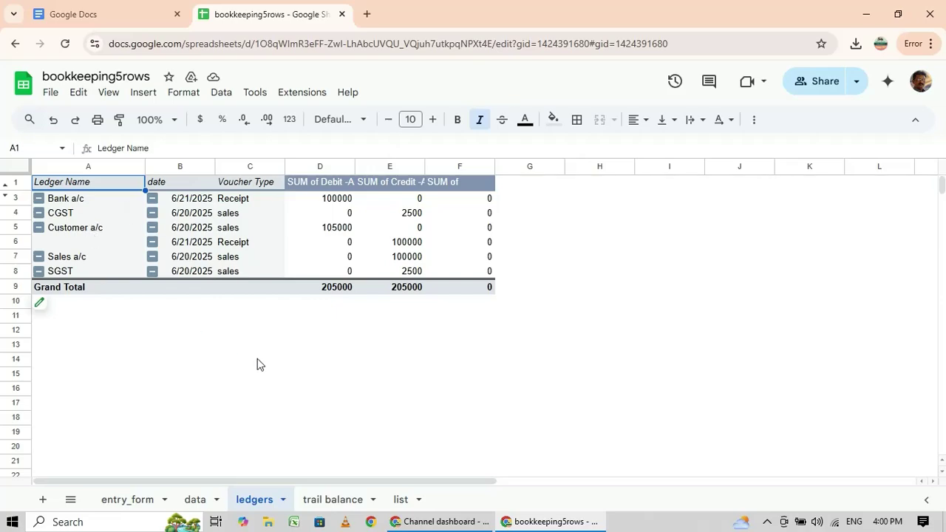
click(333, 501)
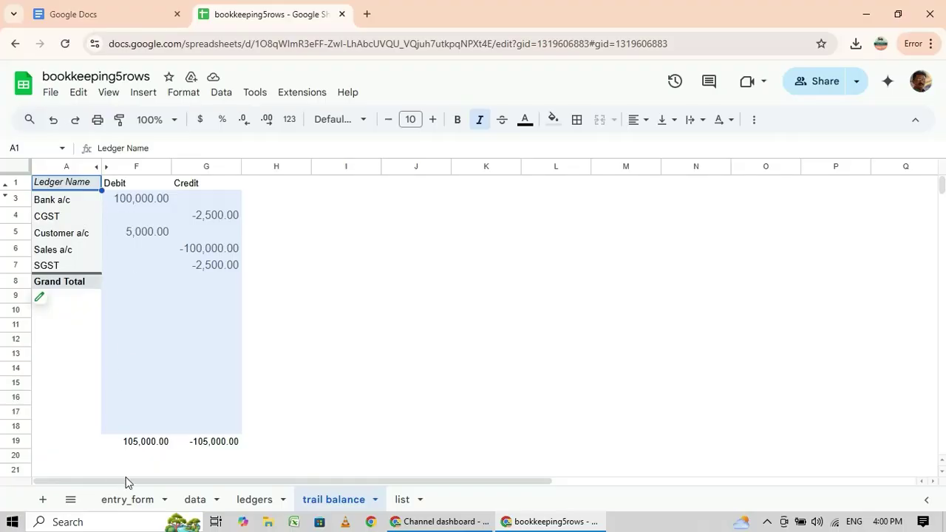
click(131, 507)
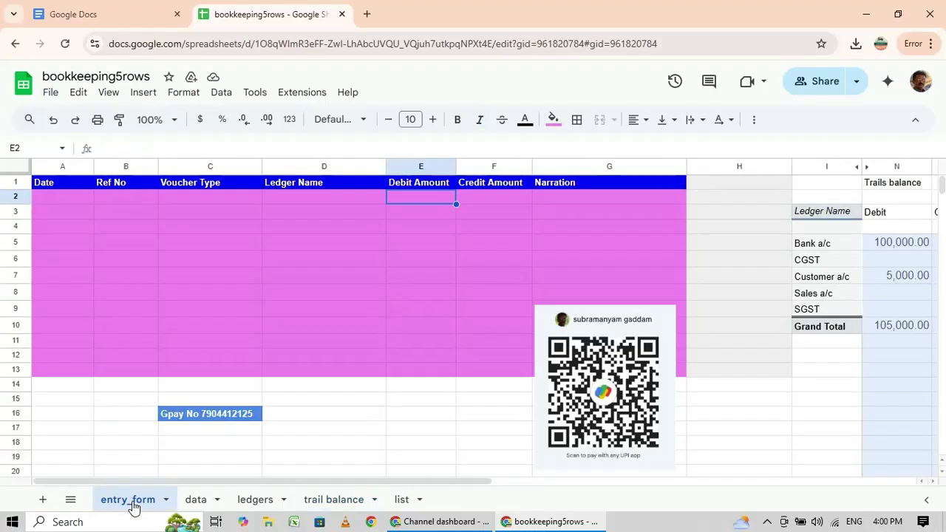
Step: Clear all existing voucher records below the header row in the data sheet, range A2:H7
click(195, 500)
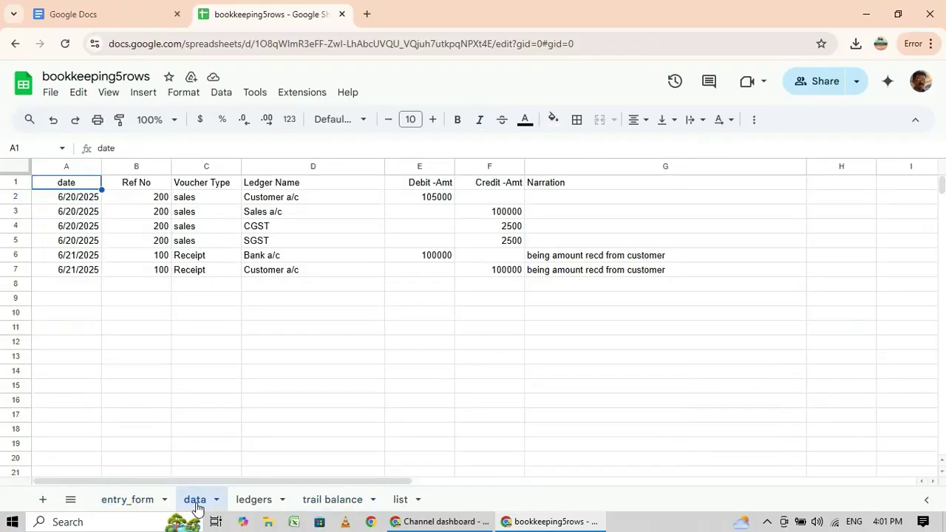
click(90, 202)
key(shift+Right)
key(shift+Right)
key(shift+Right)
key(shift+Right)
key(shift+Right)
key(shift+Right)
key(shift+Right)
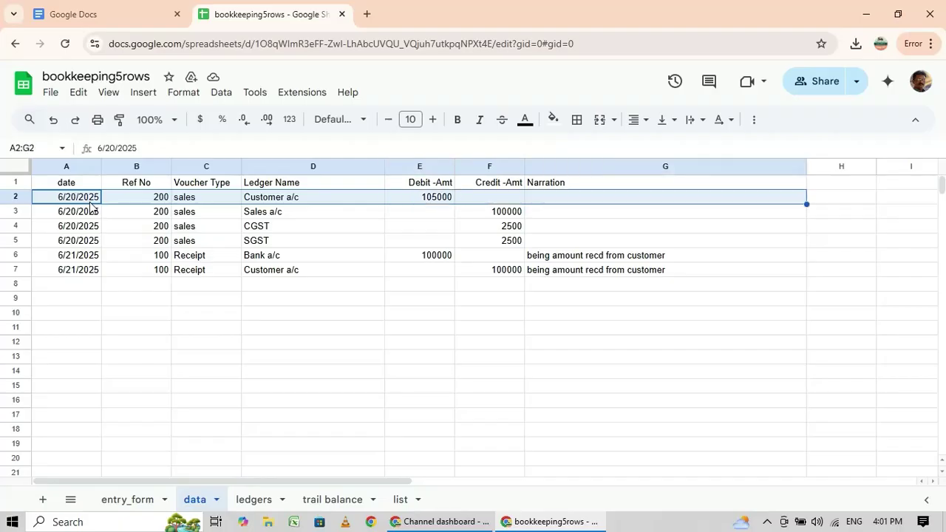
key(shift+Down)
key(shift+Down)
key(shift+Down)
key(shift+Down)
key(shift+Down)
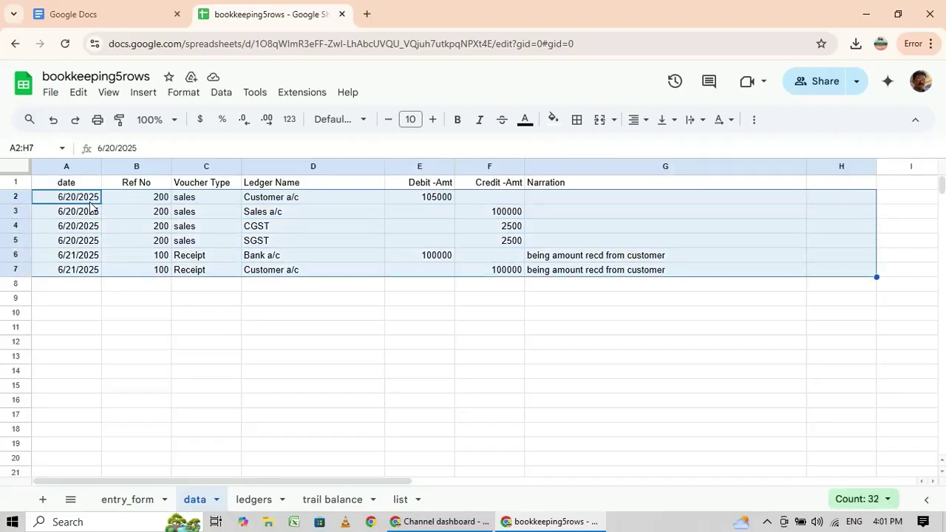
key(Delete)
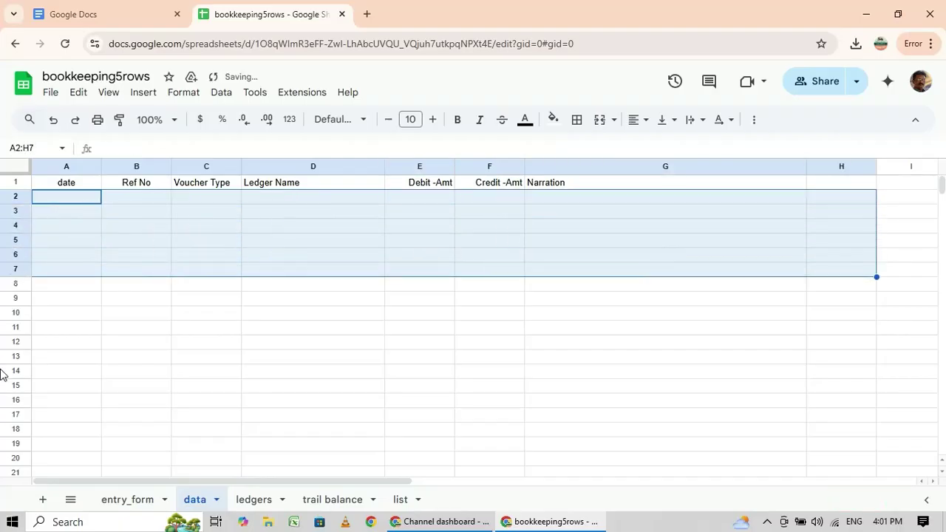
click(150, 322)
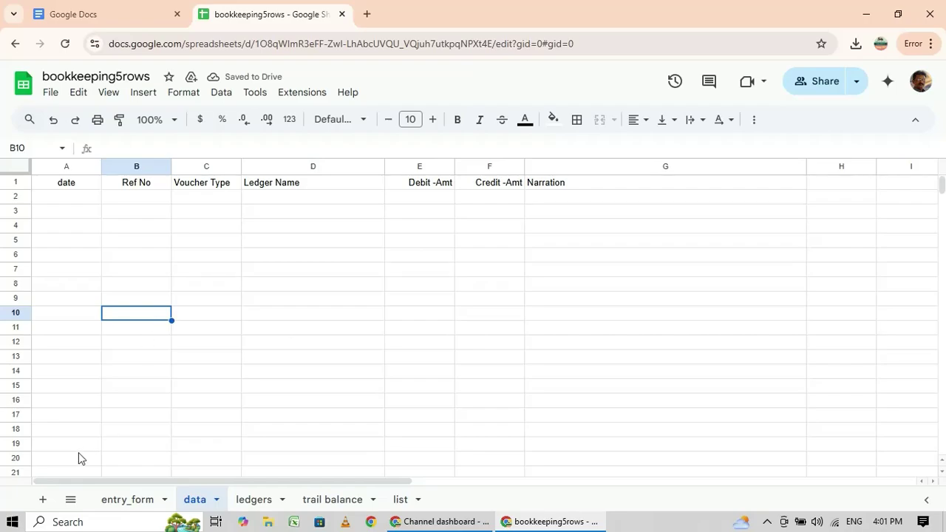
Step: Check how the cleared records affect the ledgers and trail balance sheets, and go back to the entry_form sheet
click(260, 502)
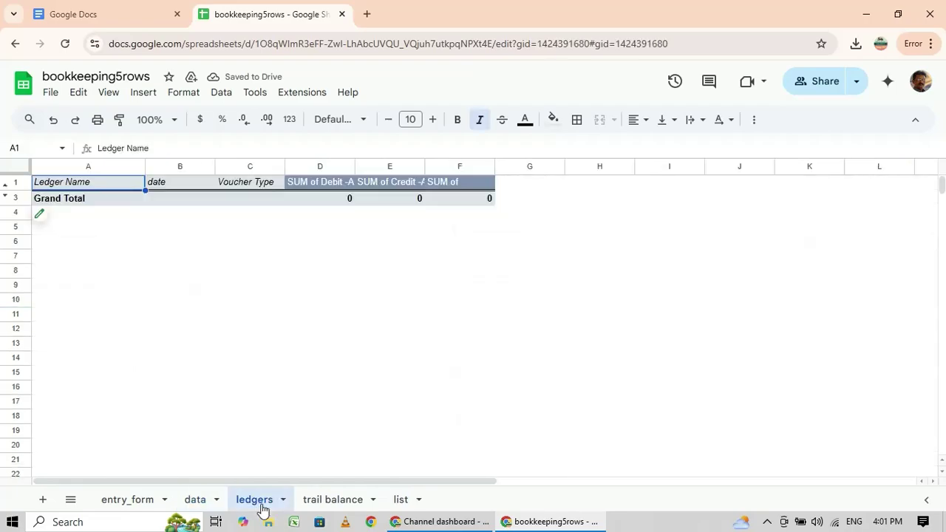
click(334, 502)
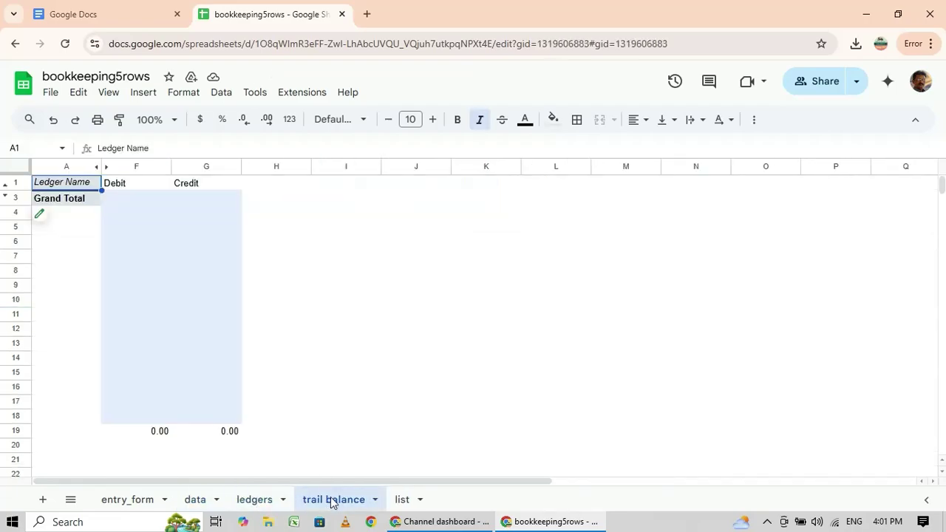
click(127, 502)
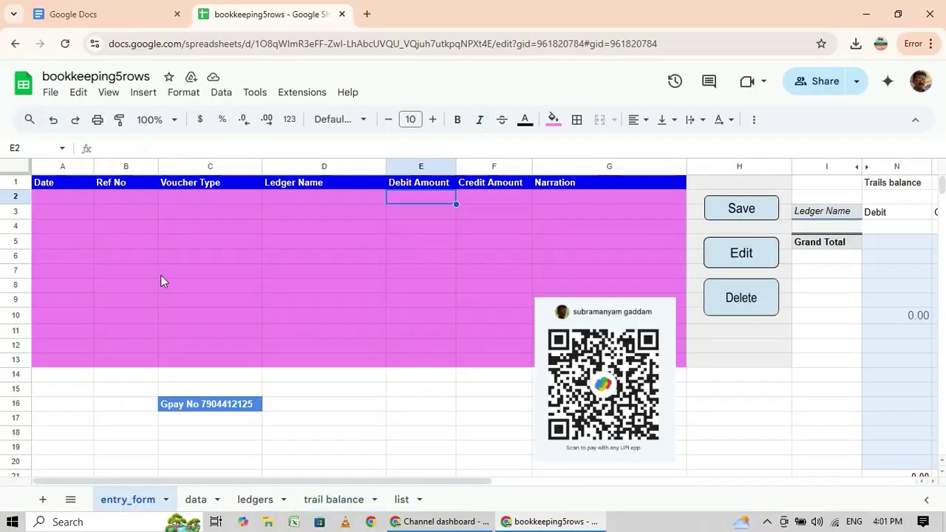
Step: In row 2 of the entry form, enter the date 6/20/2025, Ref No 200 and voucher type sales
click(73, 198)
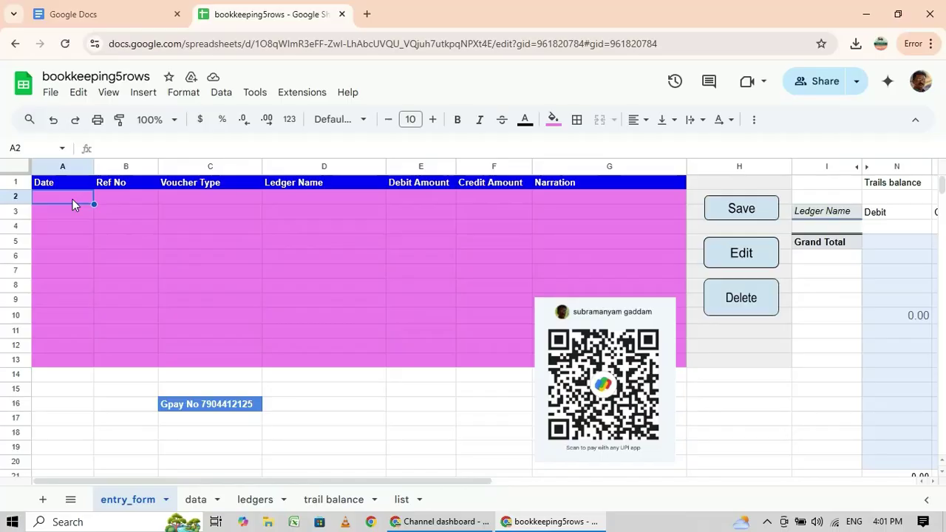
double_click(73, 198)
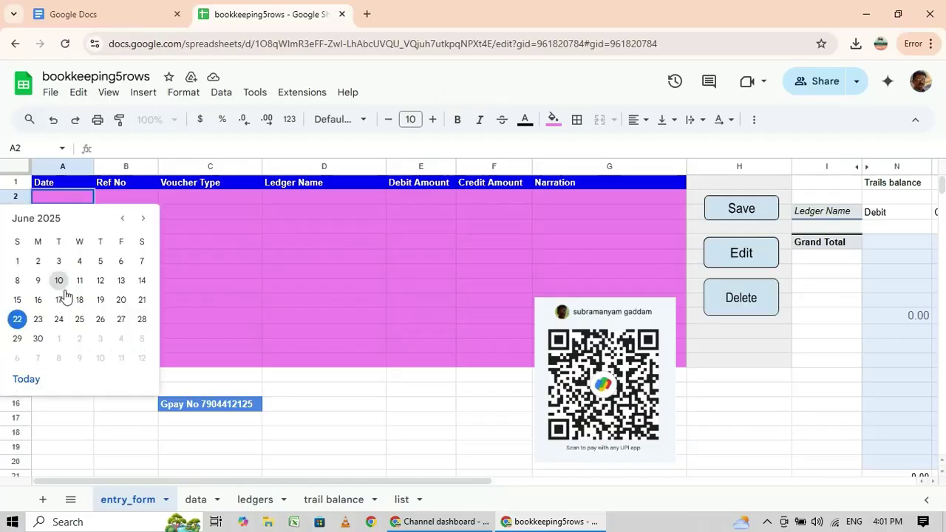
click(121, 300)
click(122, 198)
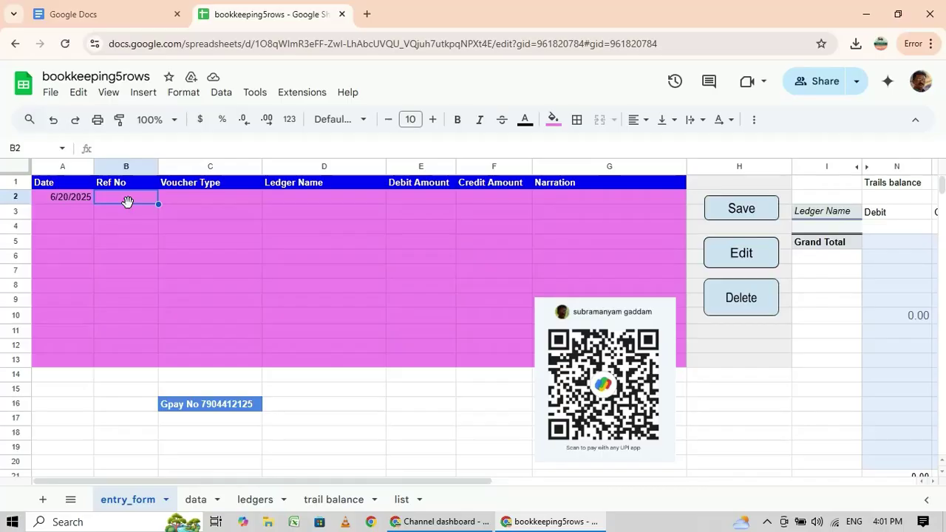
text(200)
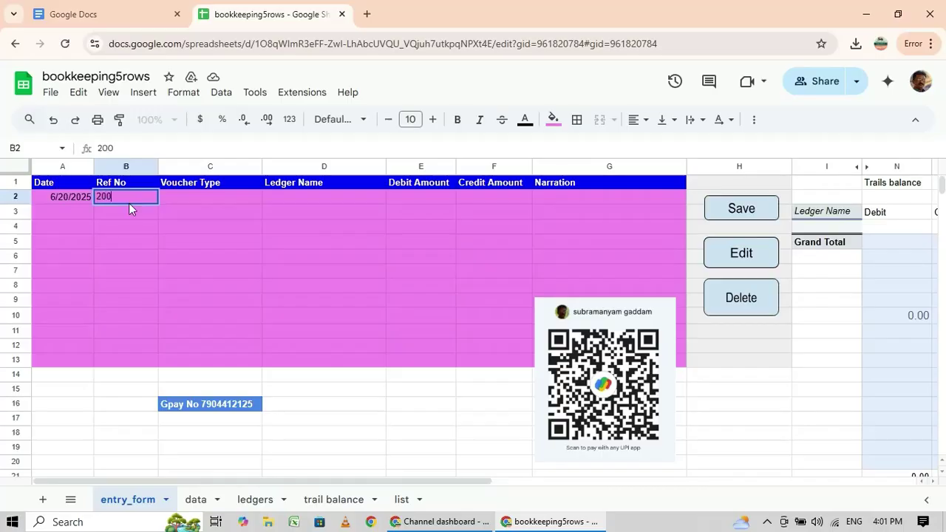
click(171, 196)
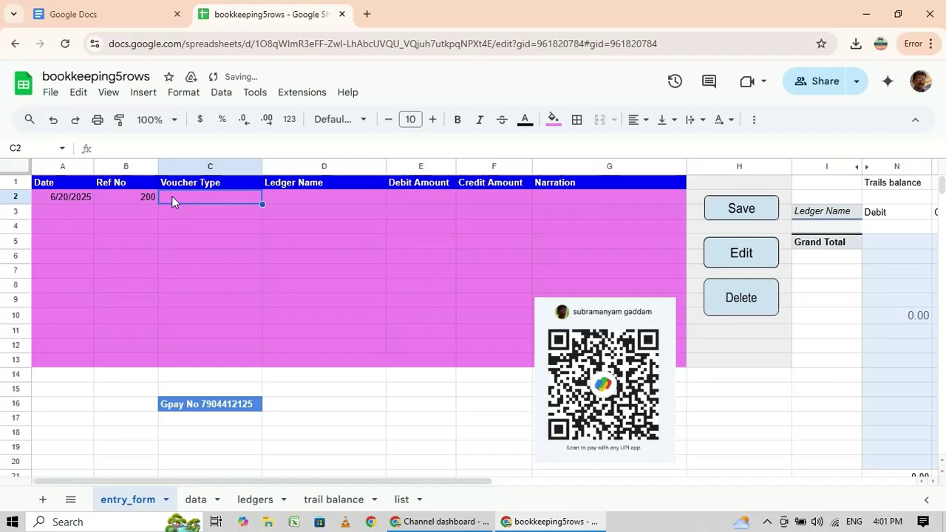
text(sa)
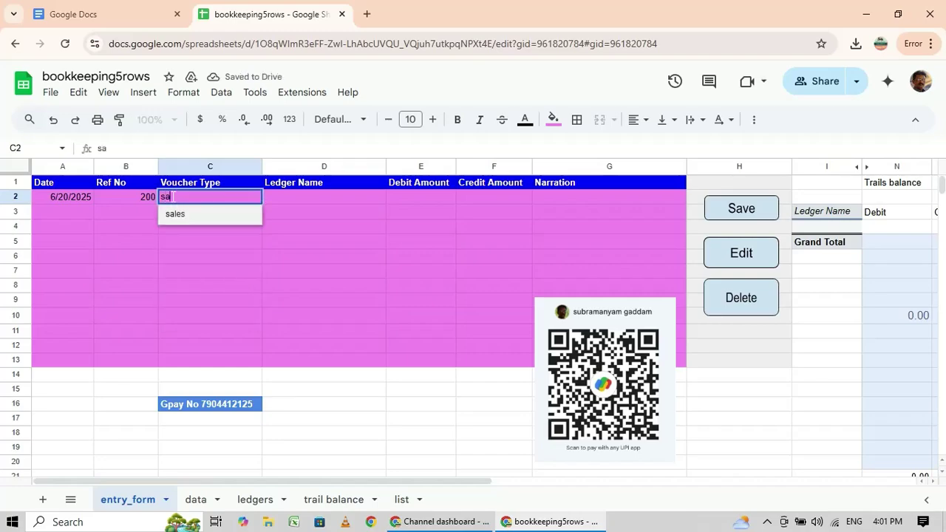
click(177, 216)
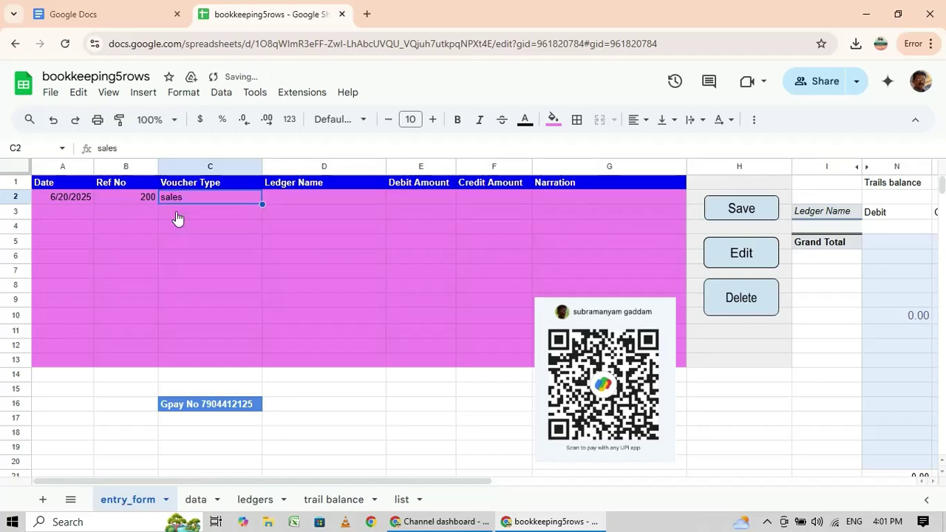
Step: Enter Customer a/c as the ledger name in row 2 with a debit amount of 105000
click(311, 196)
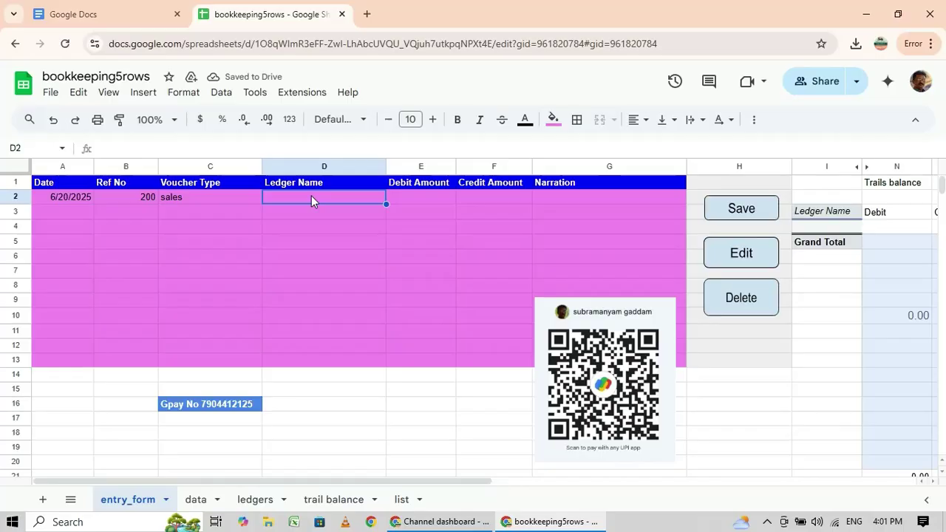
text(cust)
key(Tab)
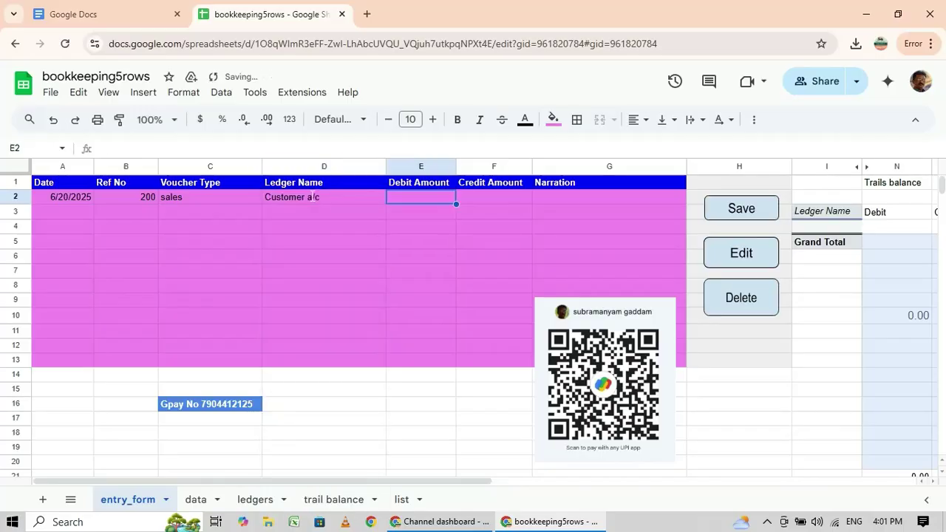
key(Return)
text(1050000)
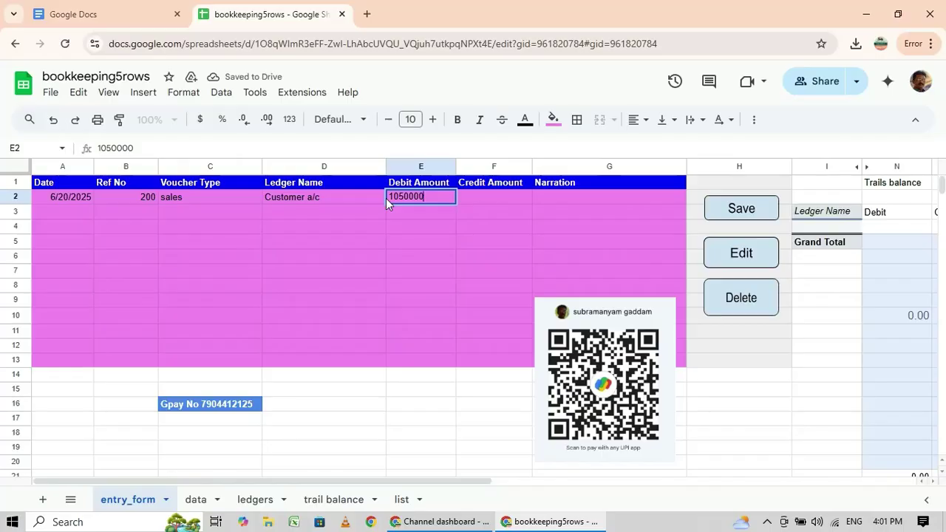
key(BackSpace)
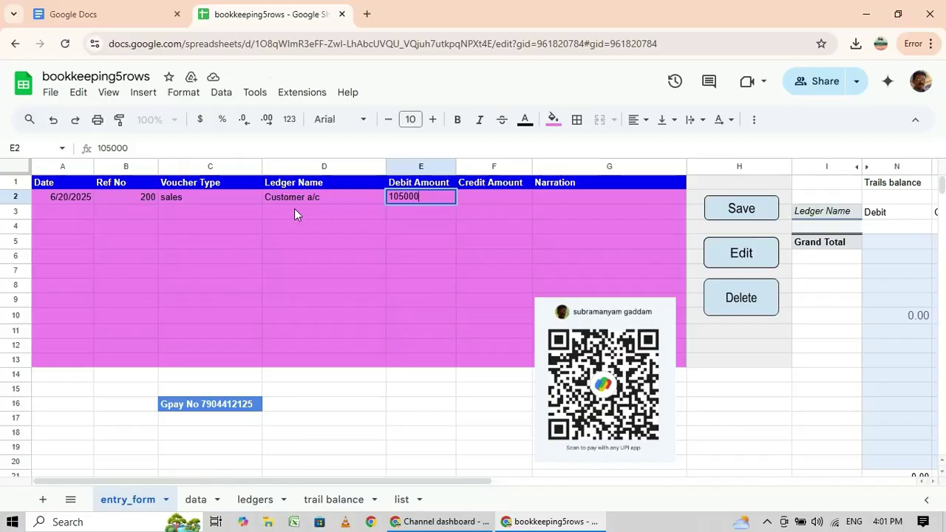
Step: Add Sales a/c as the ledger name in row 3 with a credit amount of 100000
click(294, 209)
text(sales)
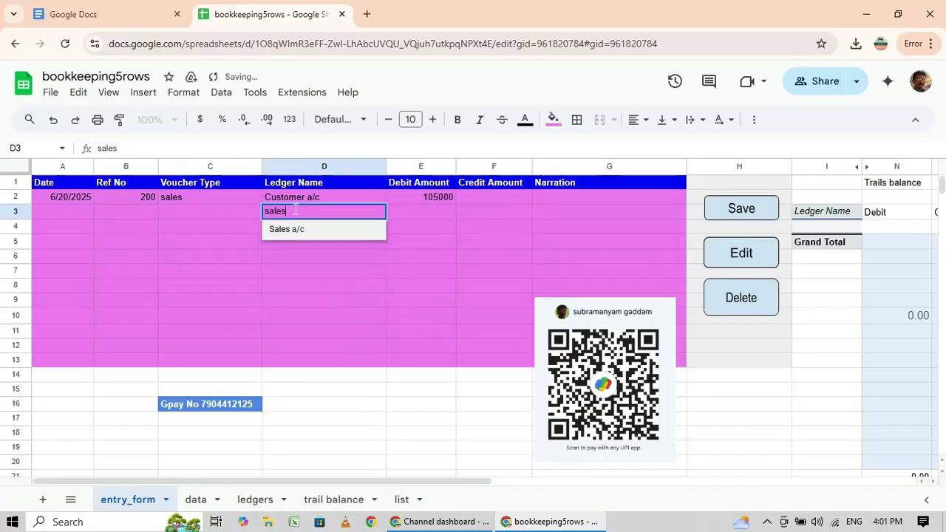
key(Tab)
key(Tab)
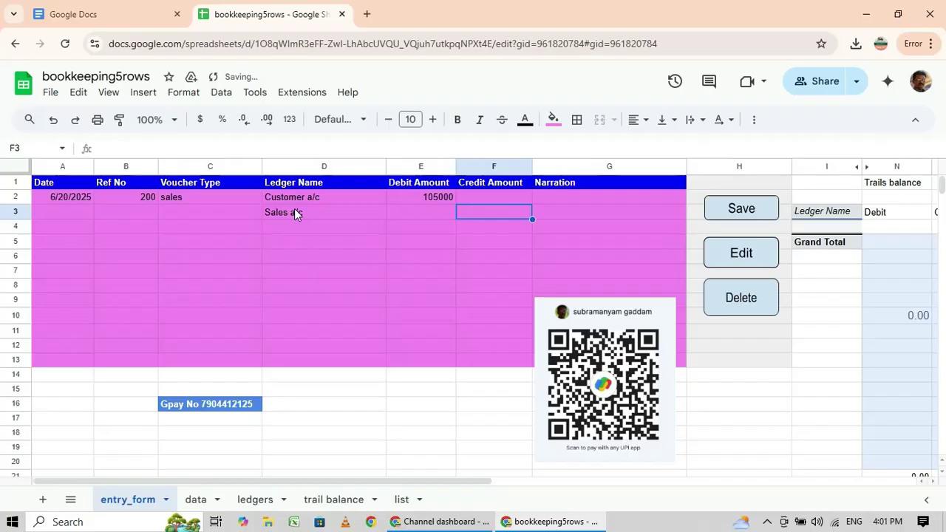
text(100000)
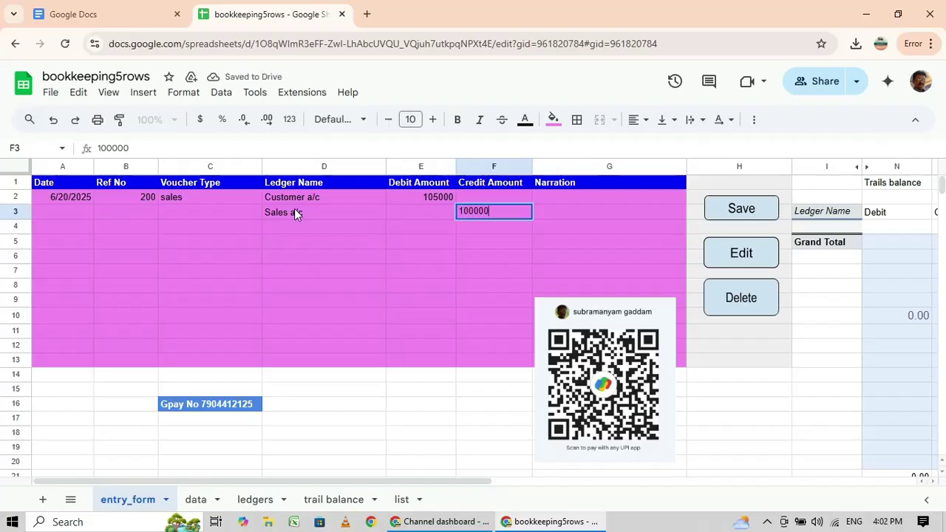
key(Return)
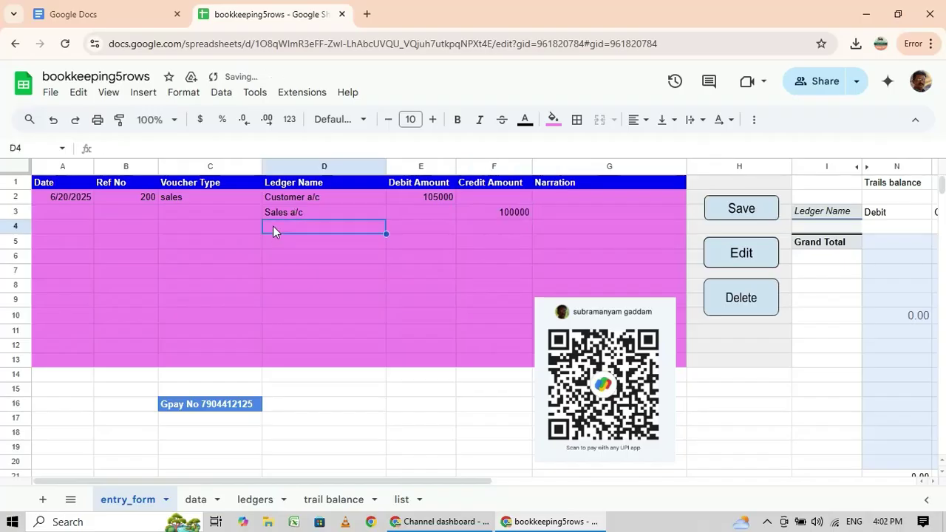
Step: Add CGST as the ledger name in row 4 with a credit amount of 2500
text(cgst)
key(Tab)
key(Tab)
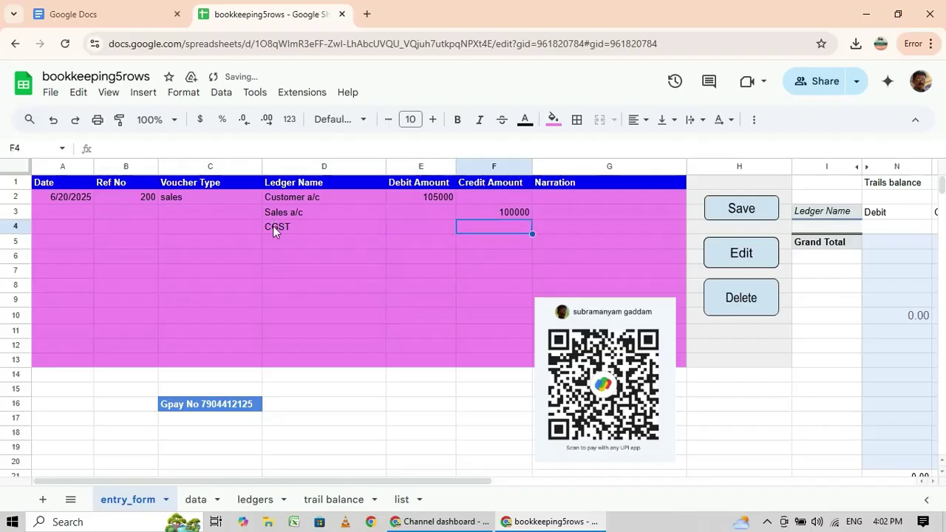
text(2500)
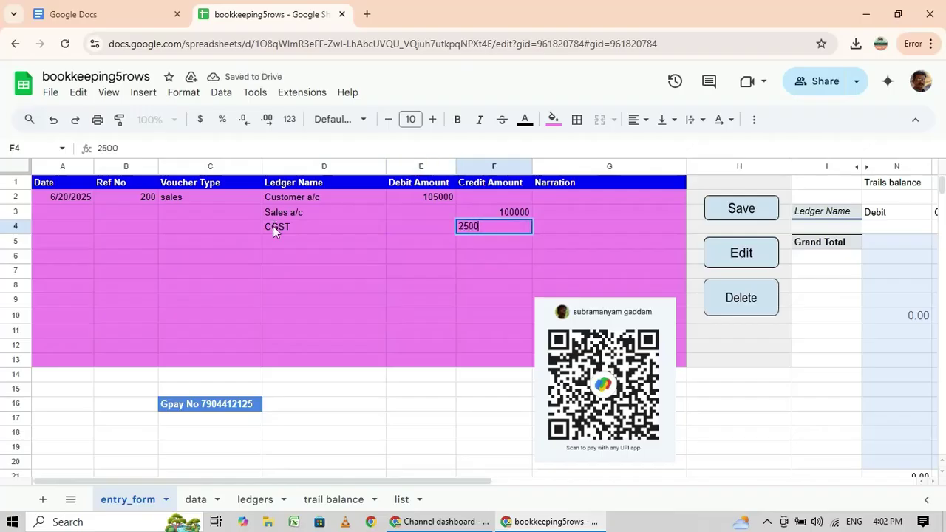
key(Return)
Step: Add SGST as the ledger name in row 5 with a credit amount of 2500
text(sgst)
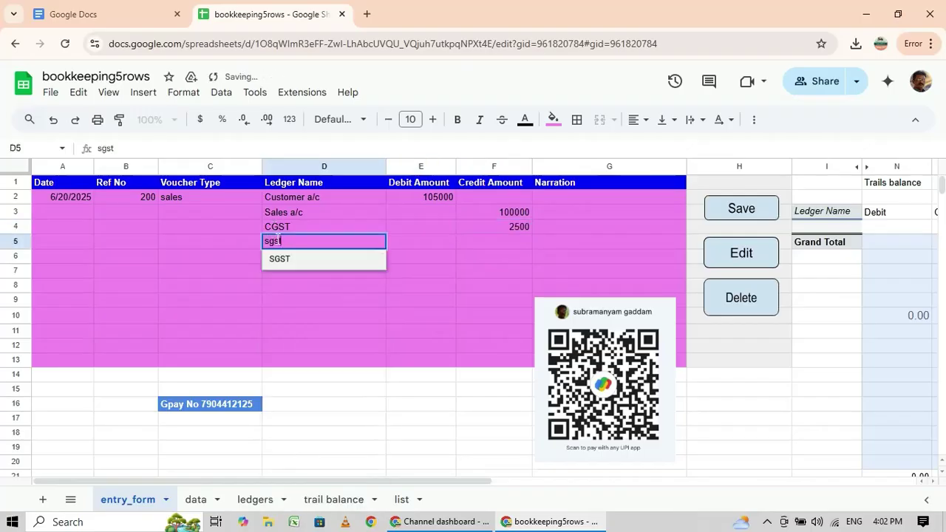
key(Tab)
key(Tab)
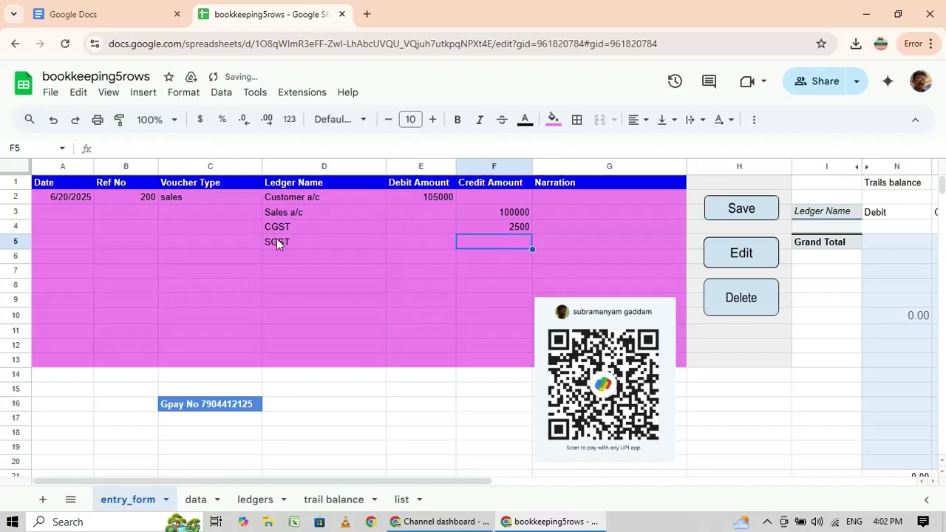
text(2500)
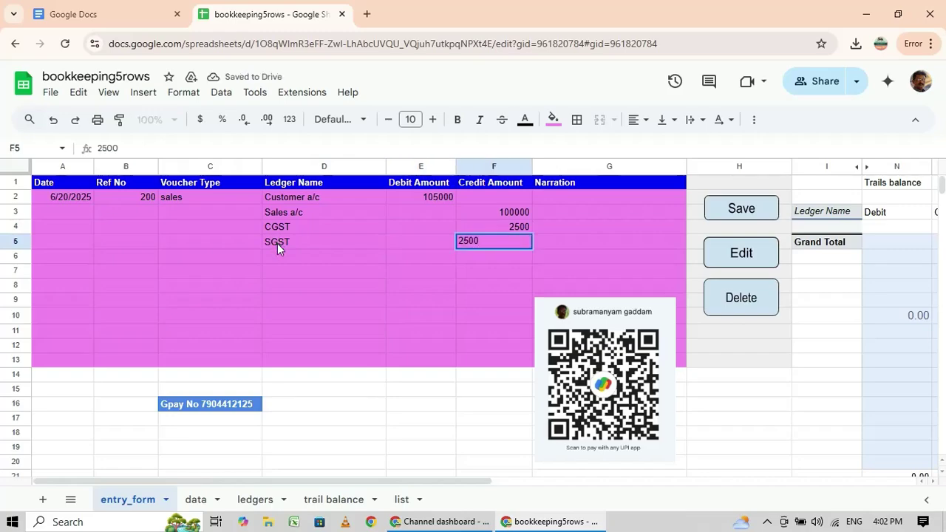
click(434, 251)
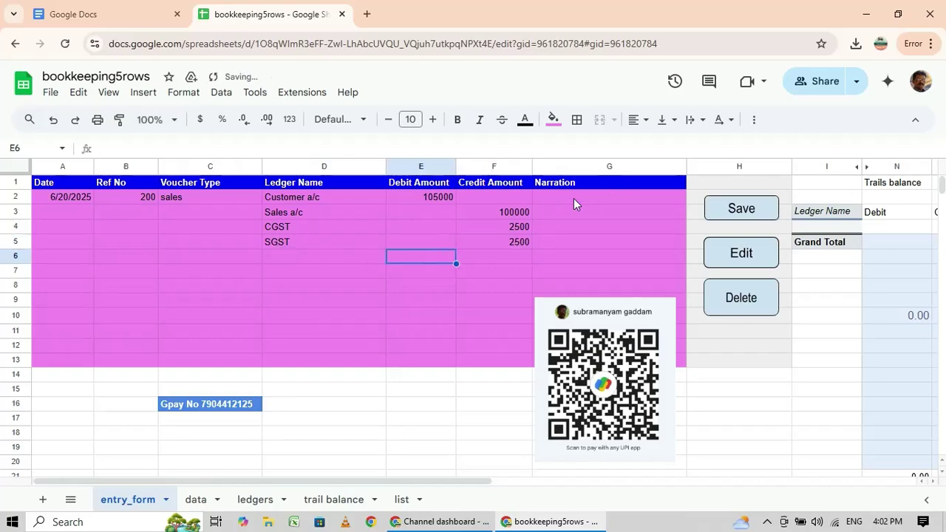
Step: Enter the narration "being goods sold to customer" in row 2 and save the sales voucher
click(556, 198)
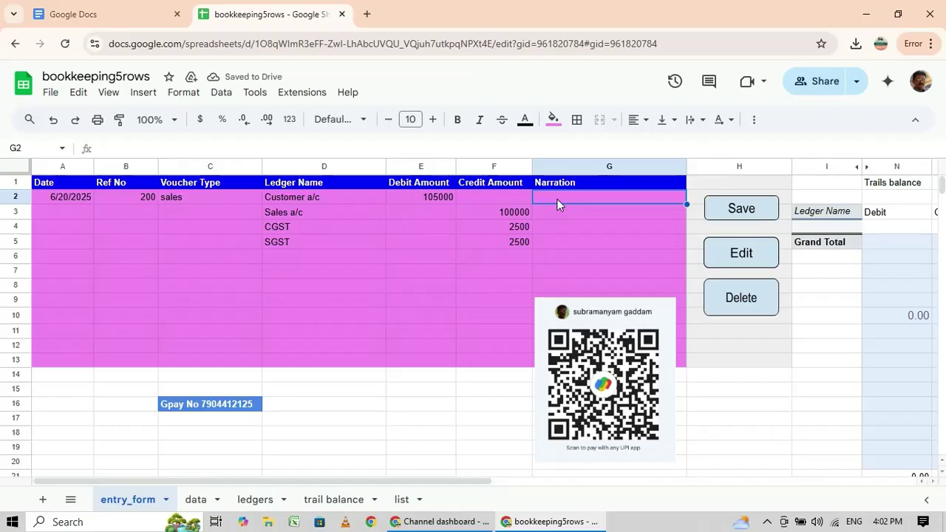
text(bwig)
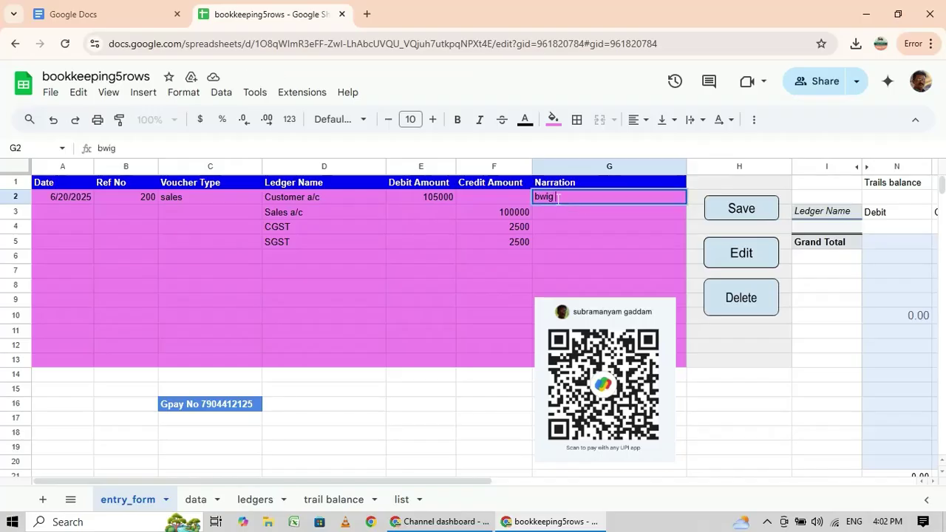
key(BackSpace)
key(BackSpace)
key(BackSpace)
text(eing good)
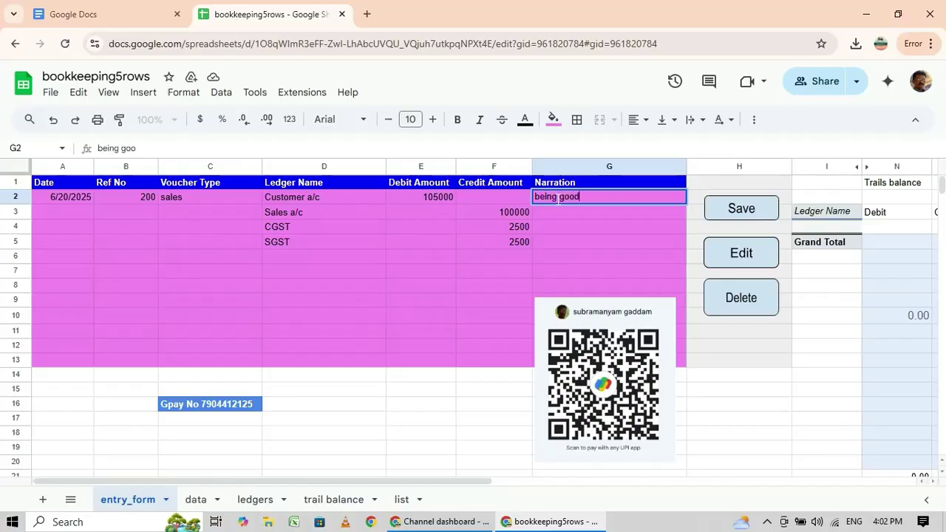
text(s sold to customer)
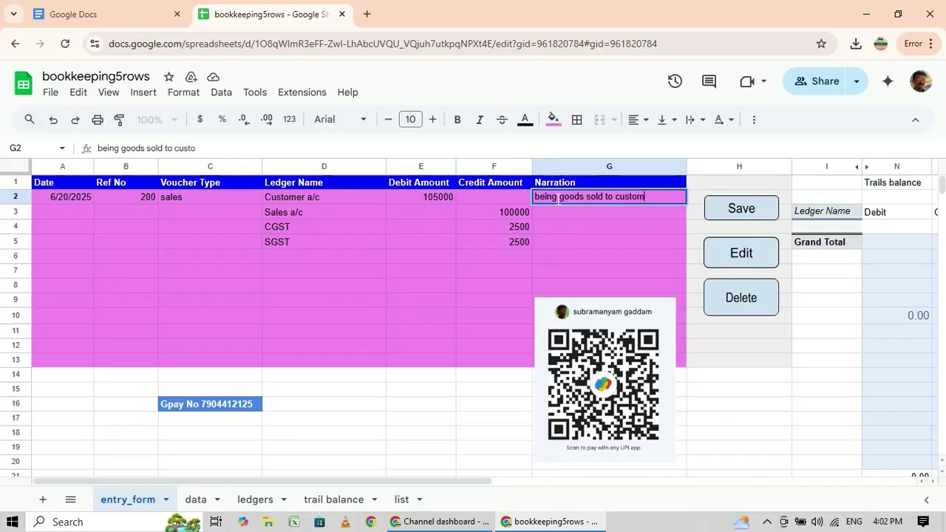
click(548, 210)
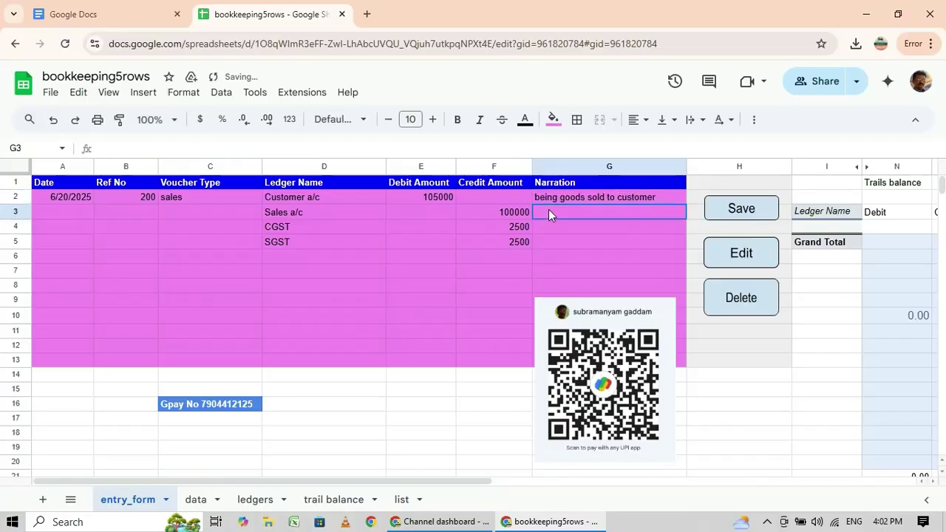
click(403, 271)
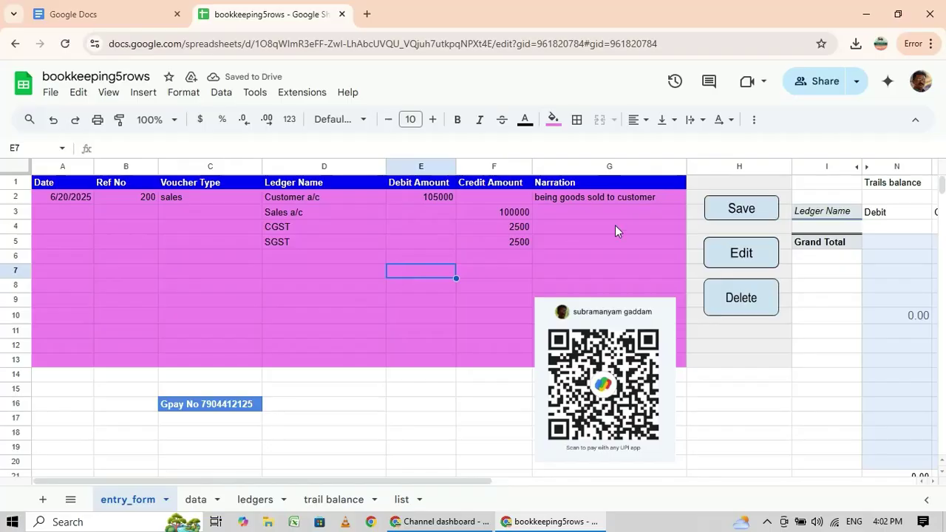
click(739, 210)
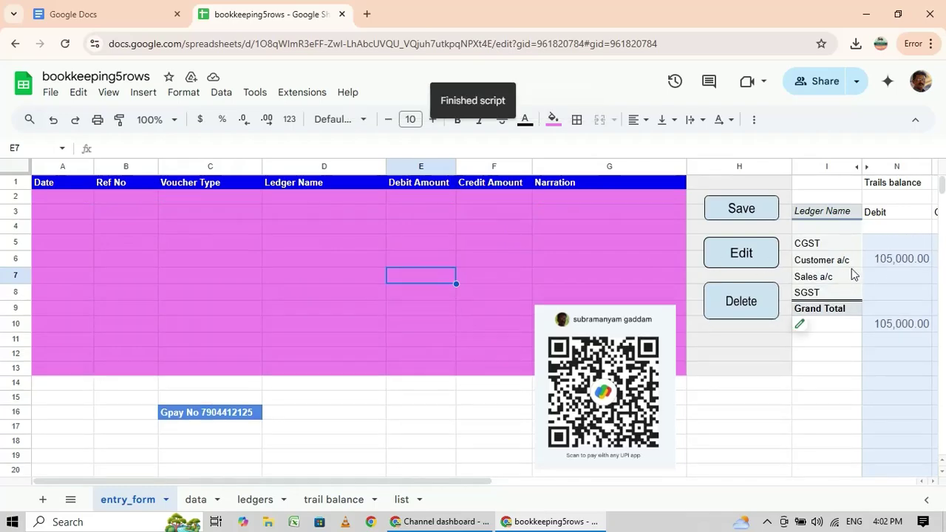
Step: Review the debit and credit columns of the trial balance beside the form, and check the saved voucher records in the data sheet
click(911, 231)
key(Right)
key(Right)
key(Right)
key(Left)
key(Left)
key(Left)
key(Left)
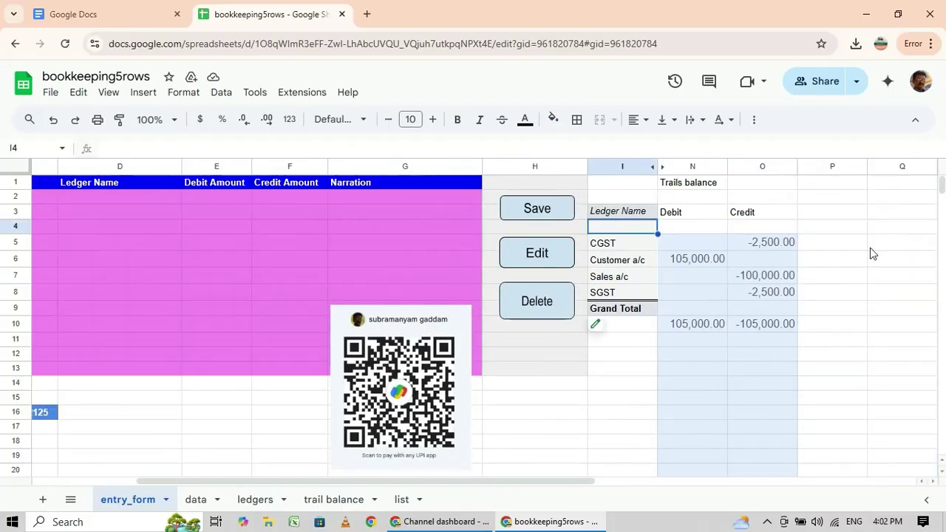
click(196, 503)
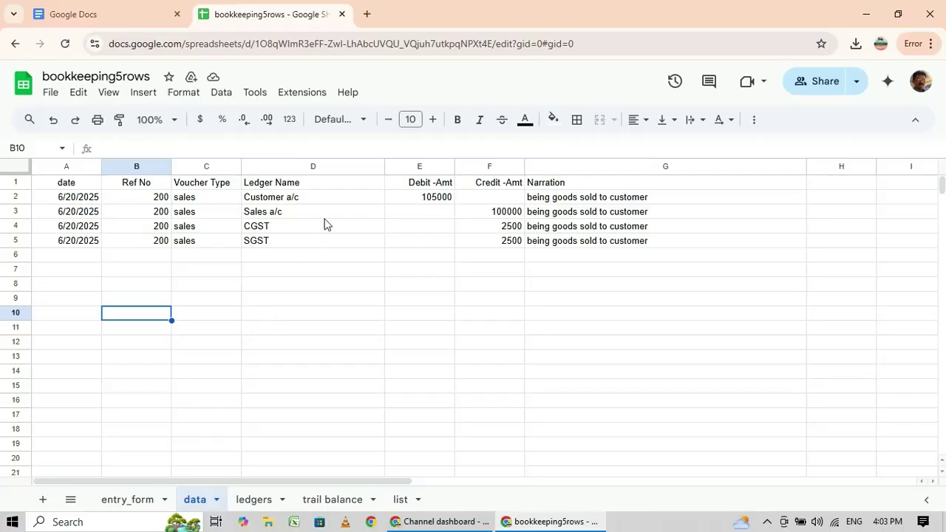
Step: Return to the entry_form sheet and enter the date 6/21/2025 and Ref No 100 in row 2
click(143, 505)
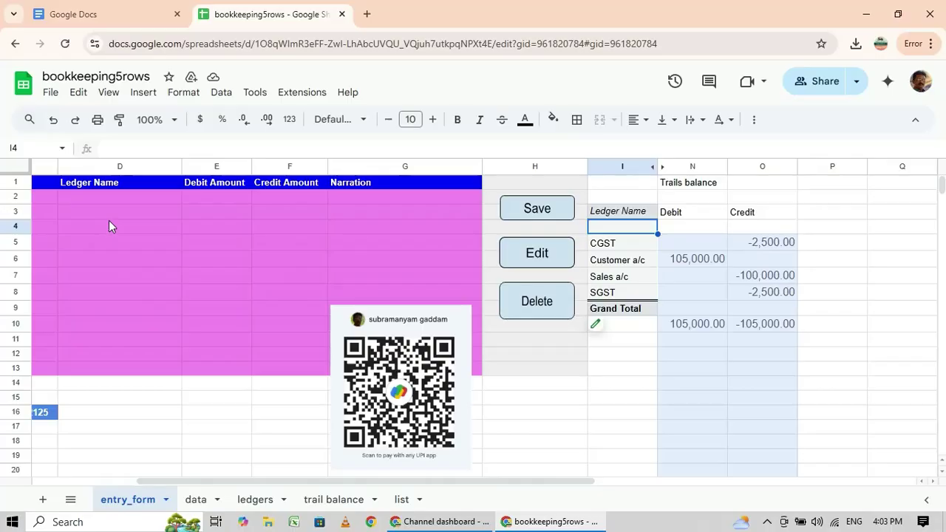
click(63, 198)
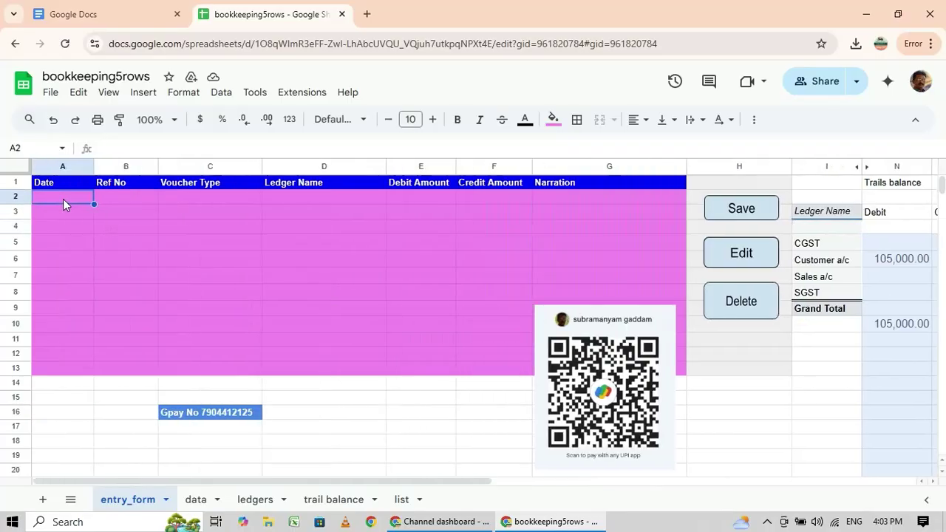
double_click(63, 199)
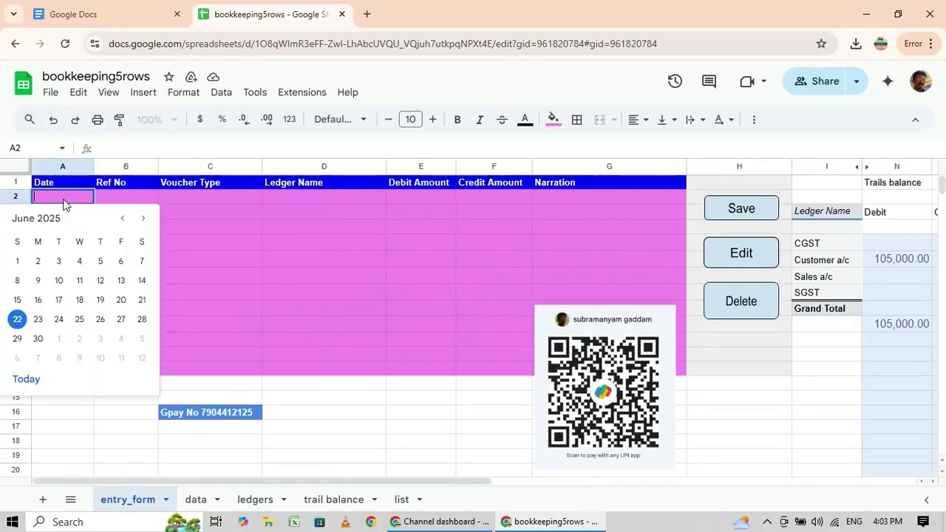
click(141, 301)
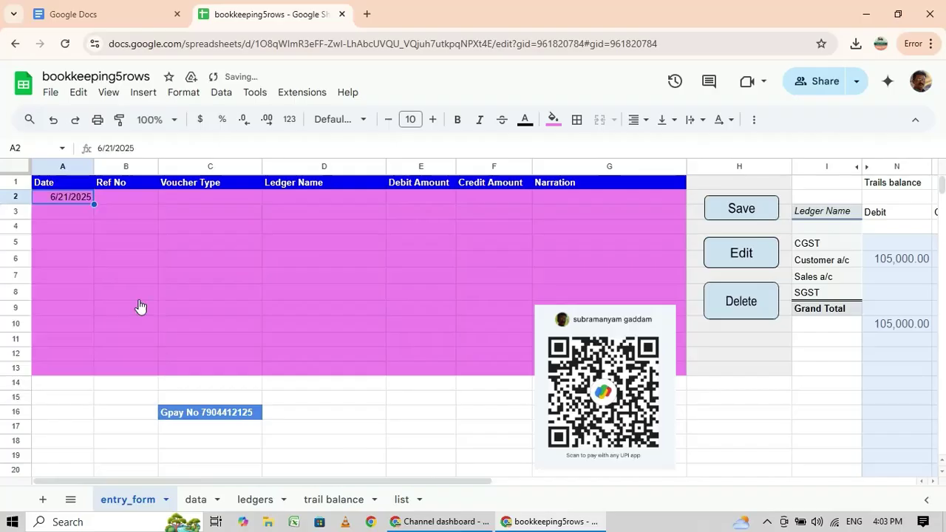
click(130, 198)
text(100)
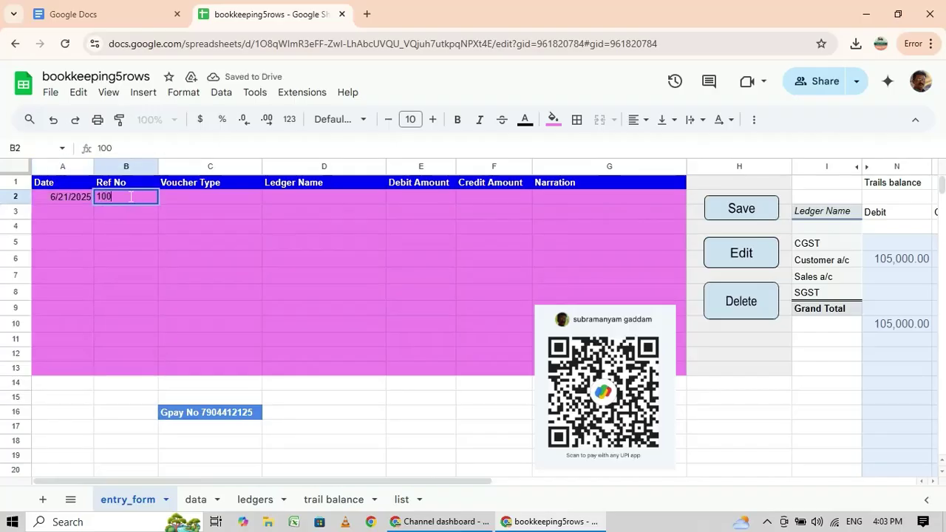
Step: Set the voucher type in row 2 to Receipt
click(201, 196)
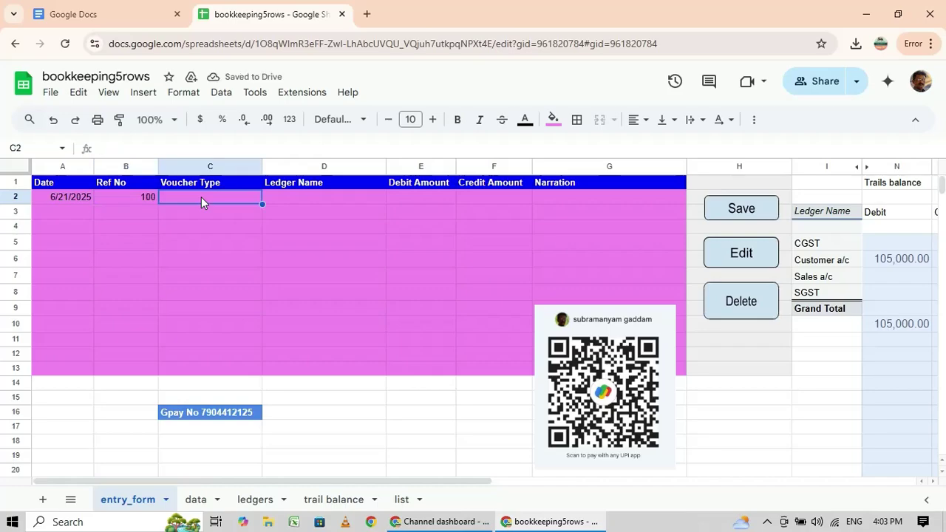
double_click(201, 197)
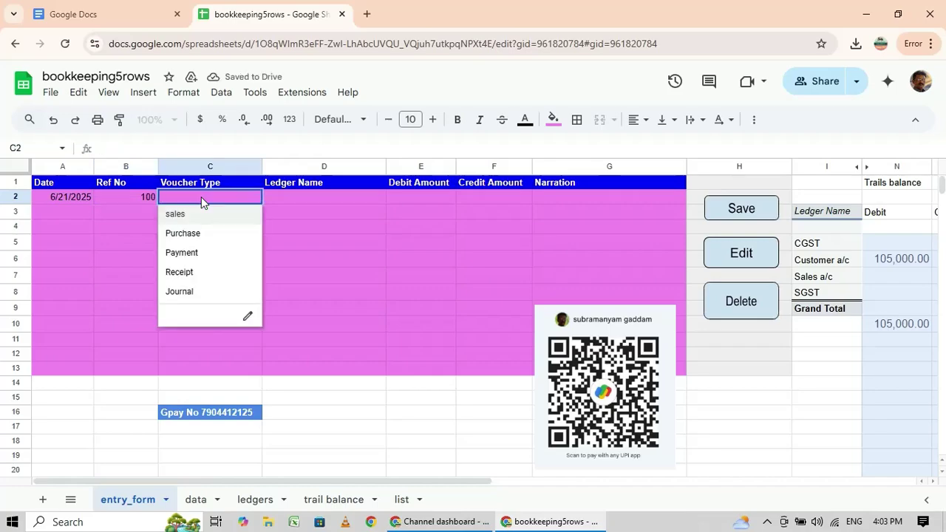
key(Down)
key(Down)
key(Down)
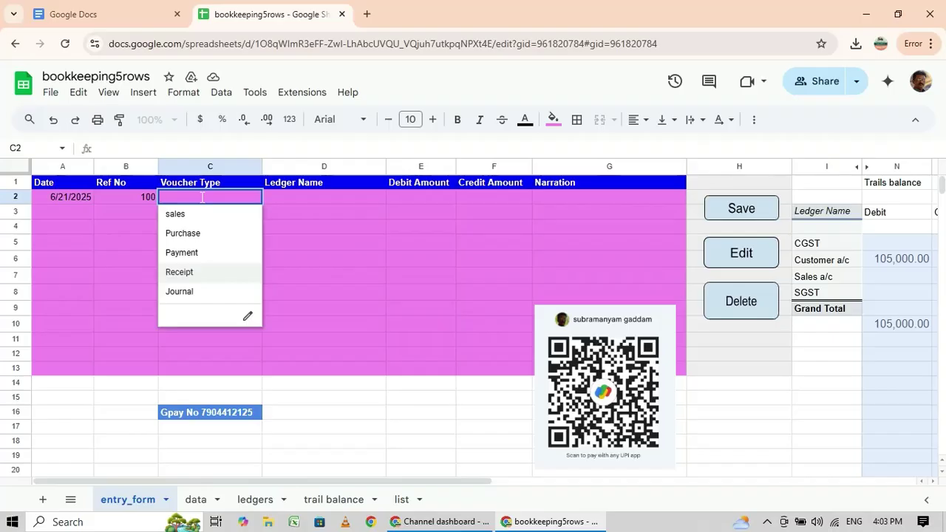
key(Return)
click(315, 188)
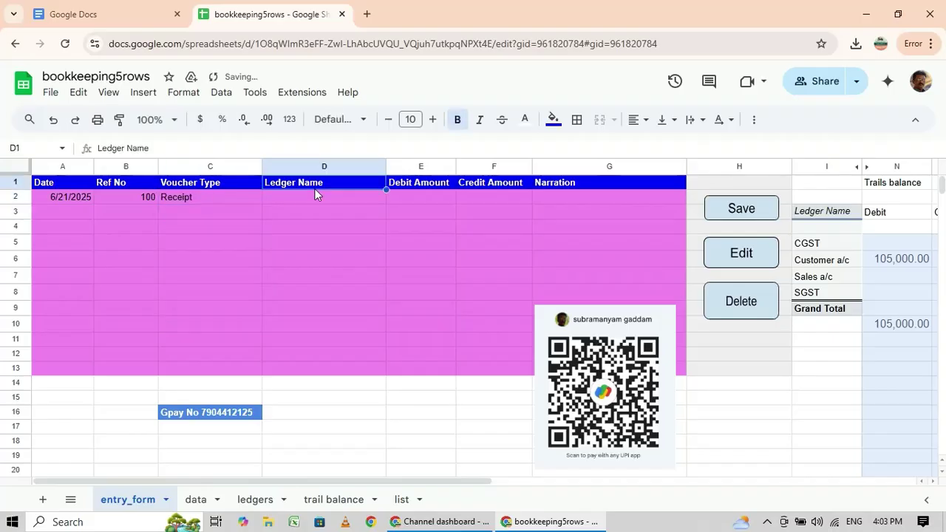
text(bank)
key(Escape)
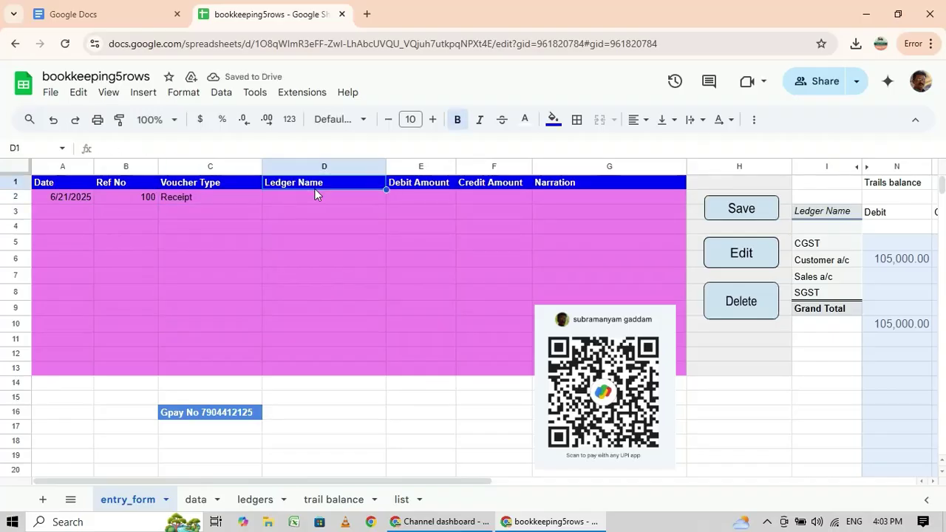
Step: Enter Bank a/c as the ledger name in row 2 with a debit amount of 100000
click(289, 201)
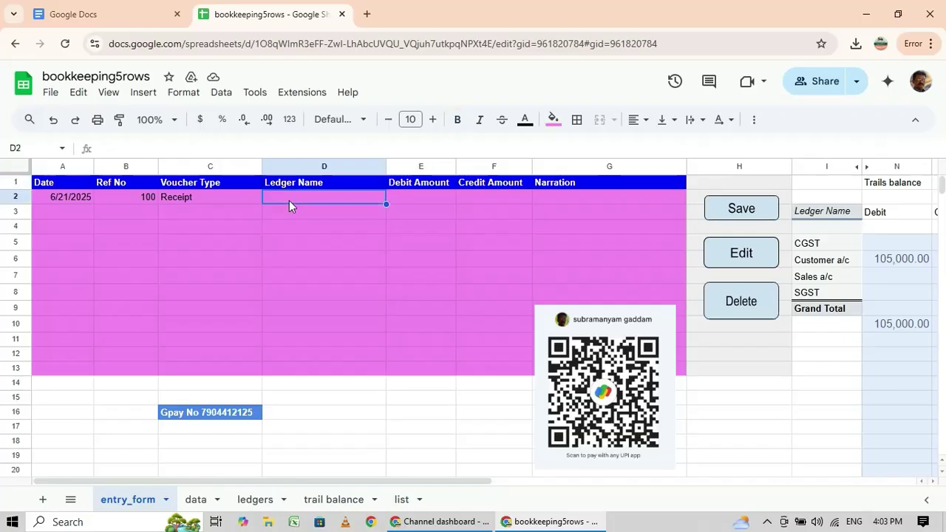
text(bank)
key(Tab)
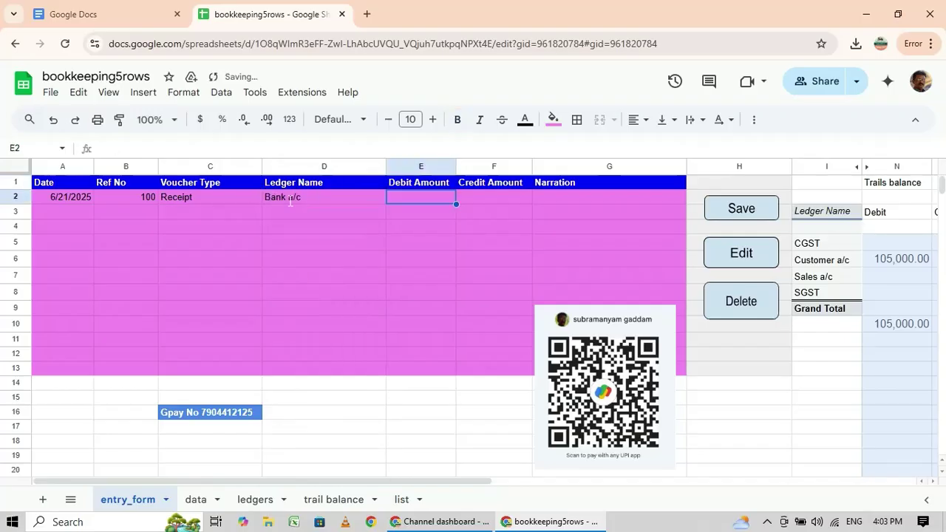
text(100000)
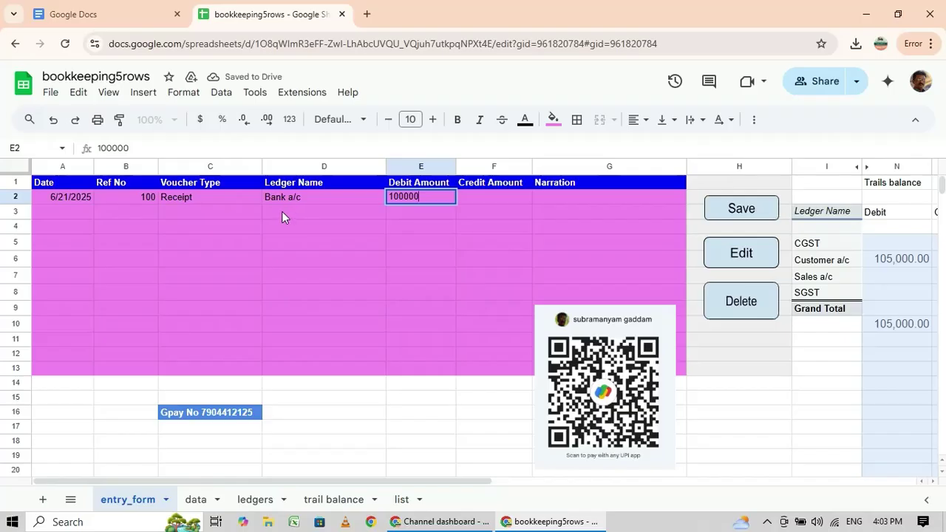
Step: Add Customer a/c as the ledger name in row 3 with a credit amount of 100000
click(281, 212)
text(cust)
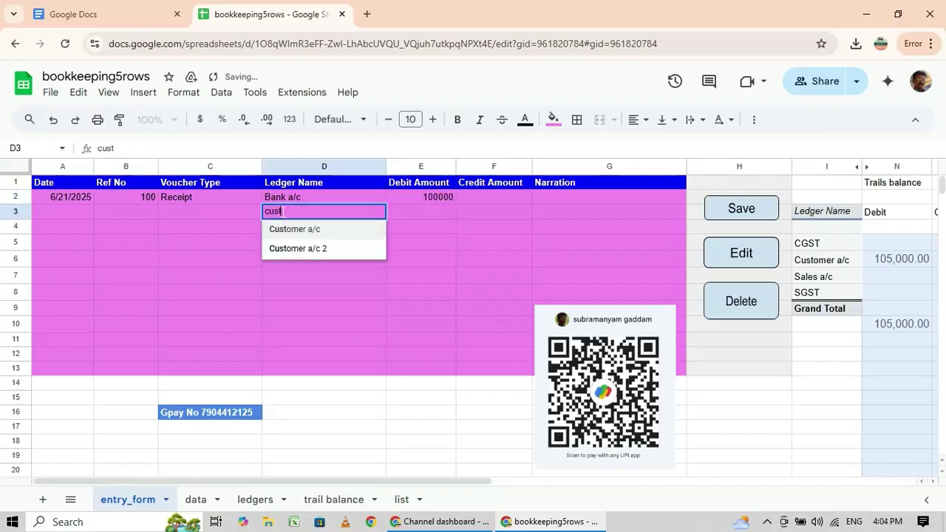
click(298, 231)
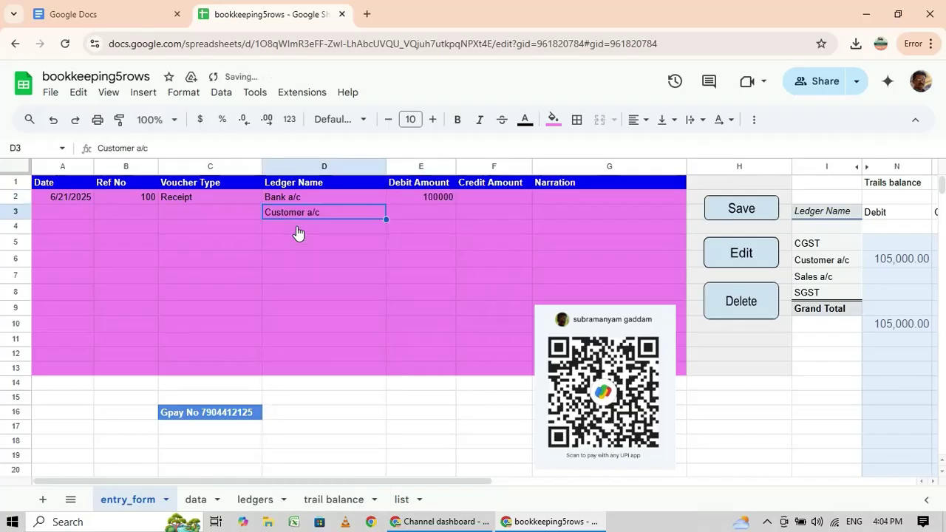
click(474, 215)
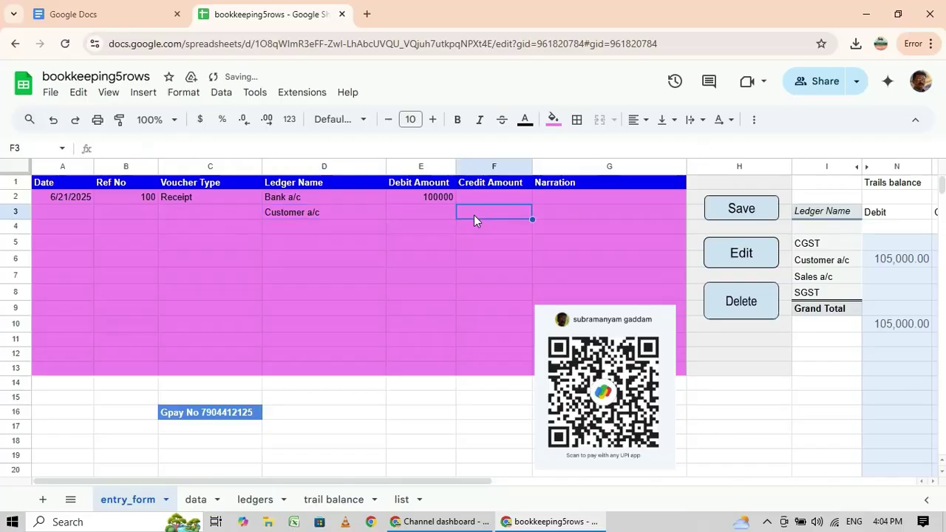
text(100000)
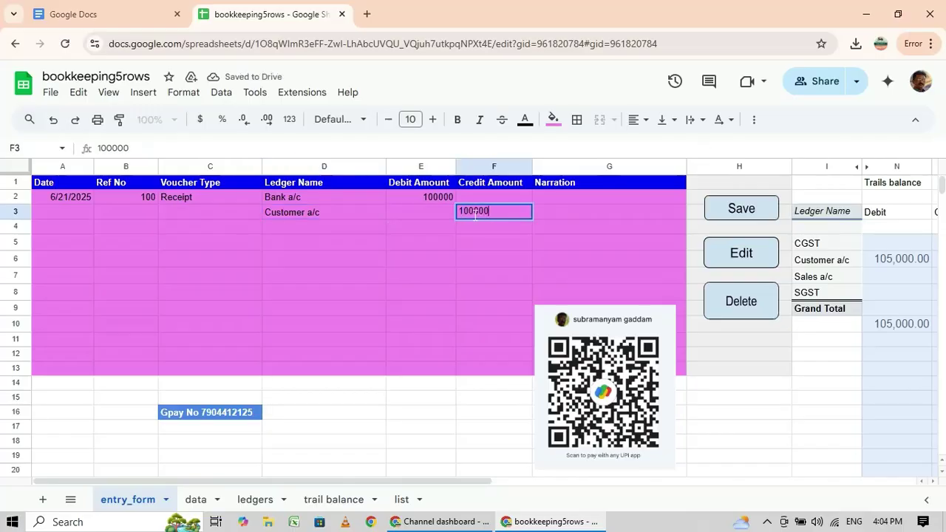
Step: Enter the narration "being amount recd from customer" in row 2 and save the receipt voucher
click(555, 197)
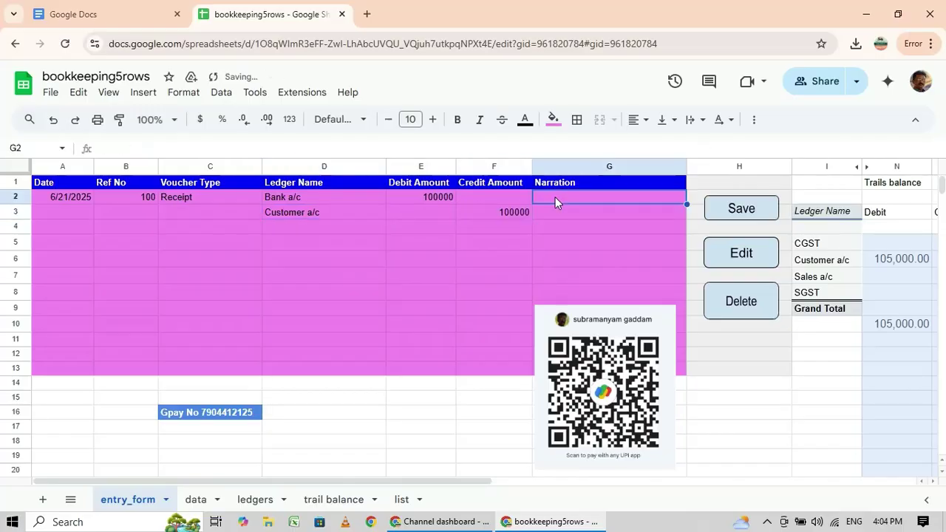
text(being )
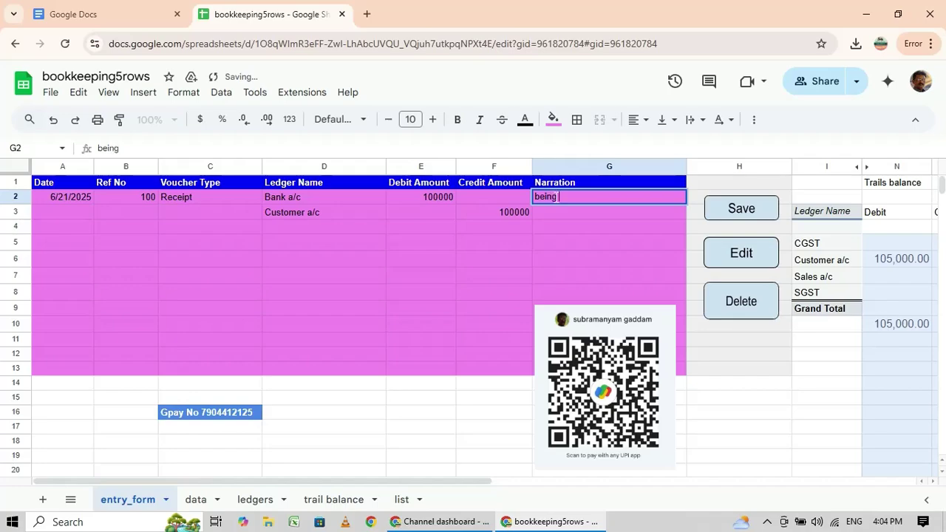
text(amount re)
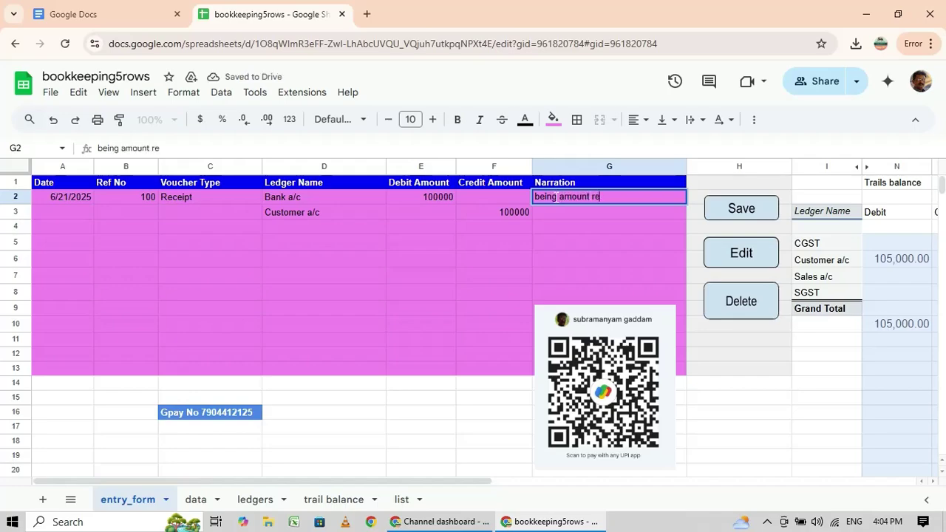
text(cd from )
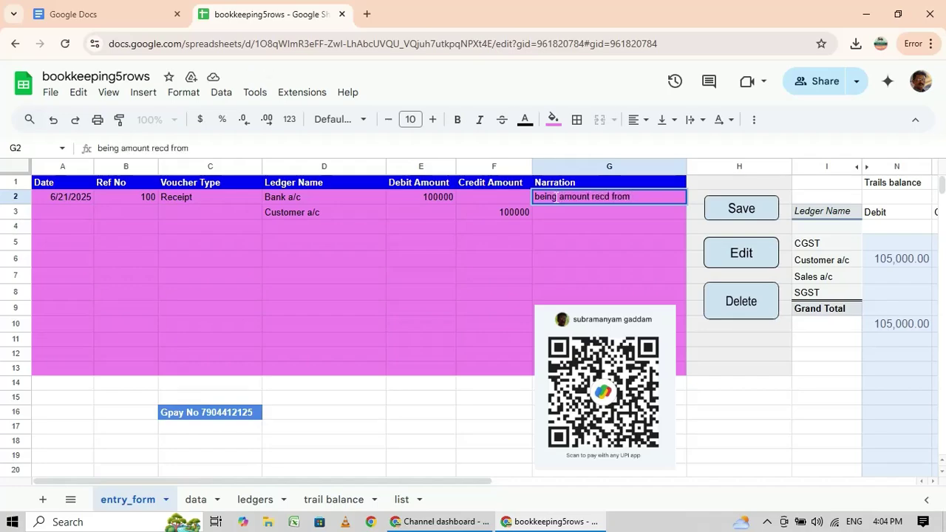
text(customer)
click(374, 246)
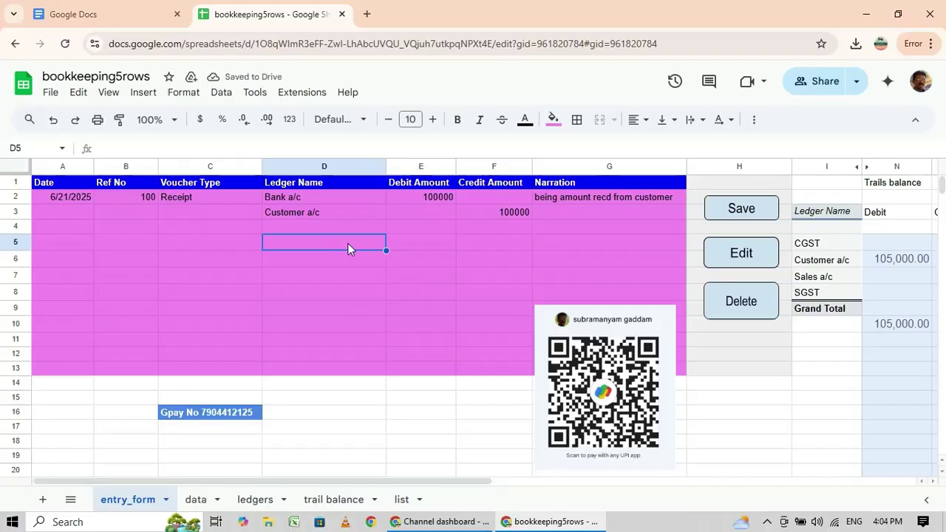
click(740, 209)
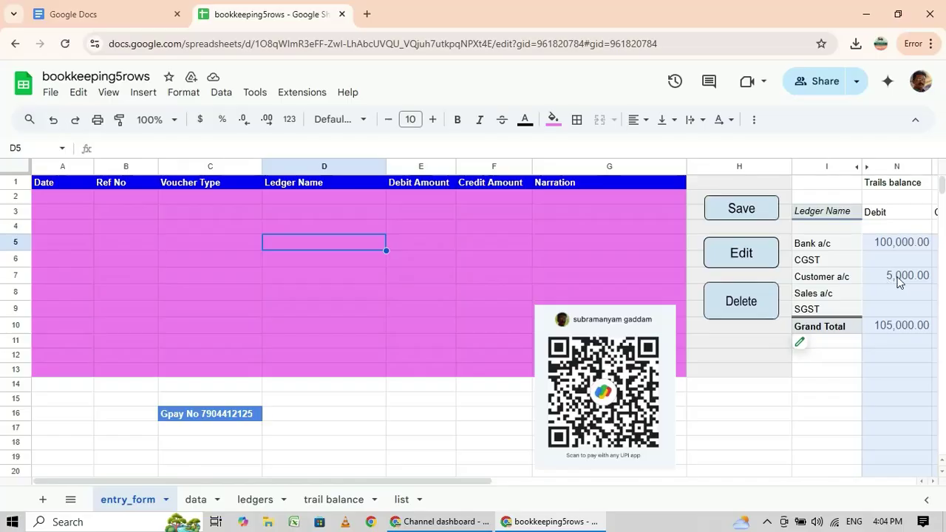
Step: Examine the debit and credit columns of the trial balance beside the entry form
double_click(898, 281)
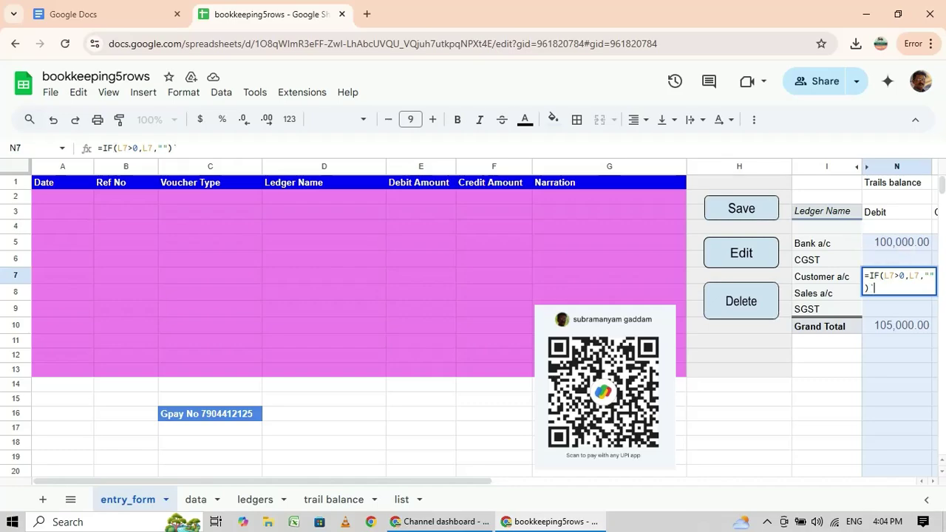
key(Escape)
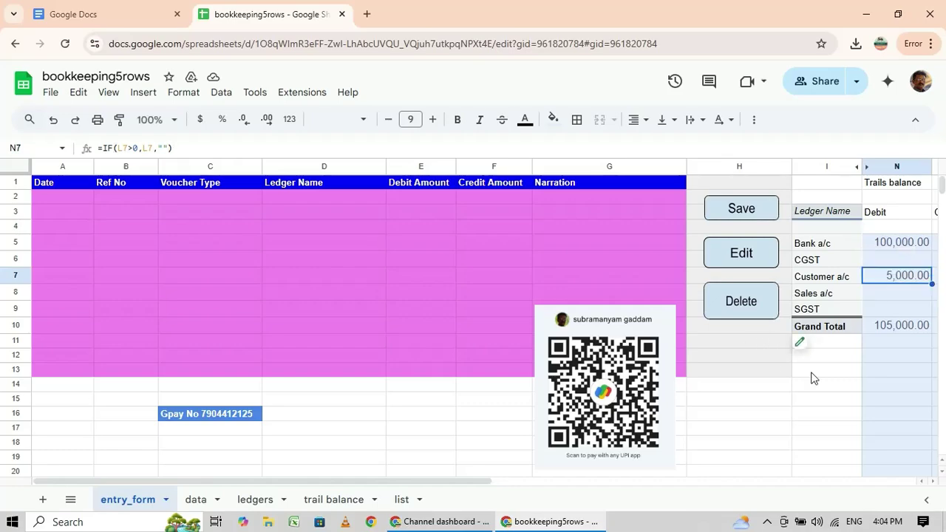
click(846, 373)
key(Right)
key(Right)
key(Right)
key(Right)
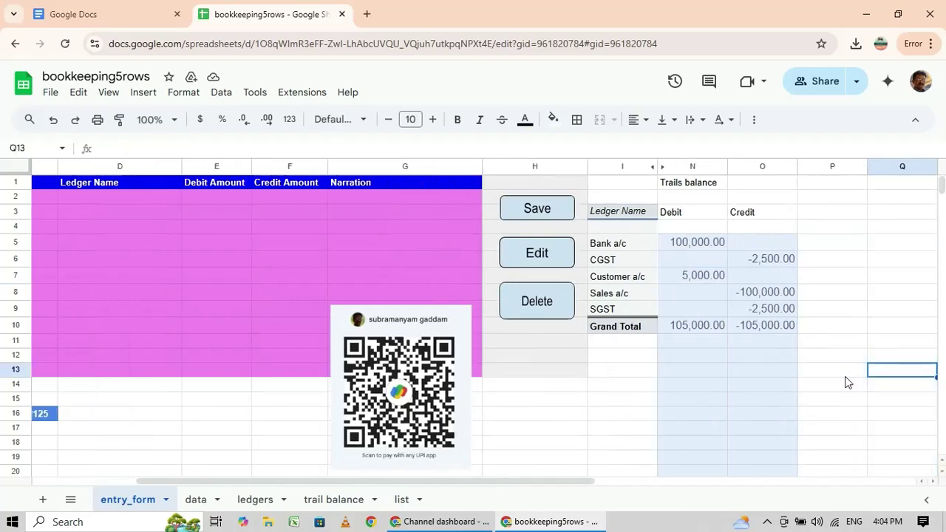
key(Left)
key(Left)
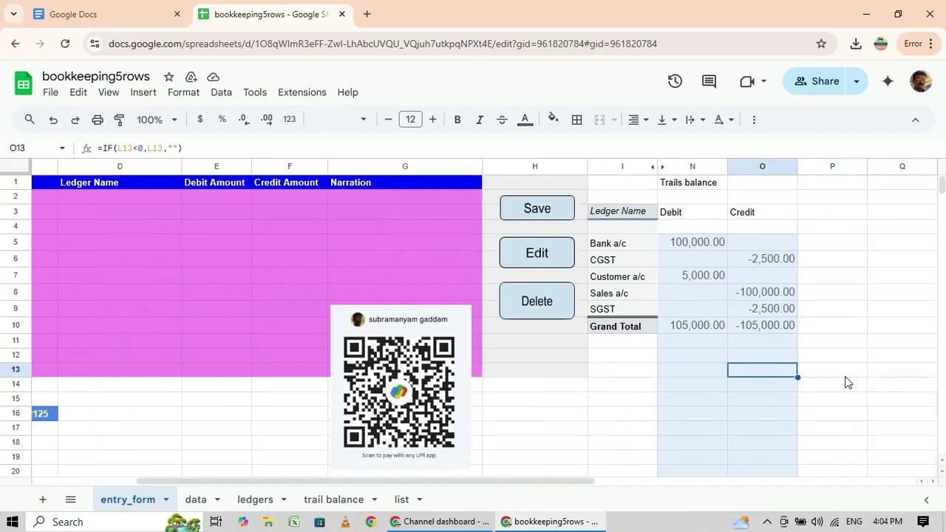
Step: Review the saved voucher lines in the data and ledgers sheets, and return to the entry_form sheet
click(197, 500)
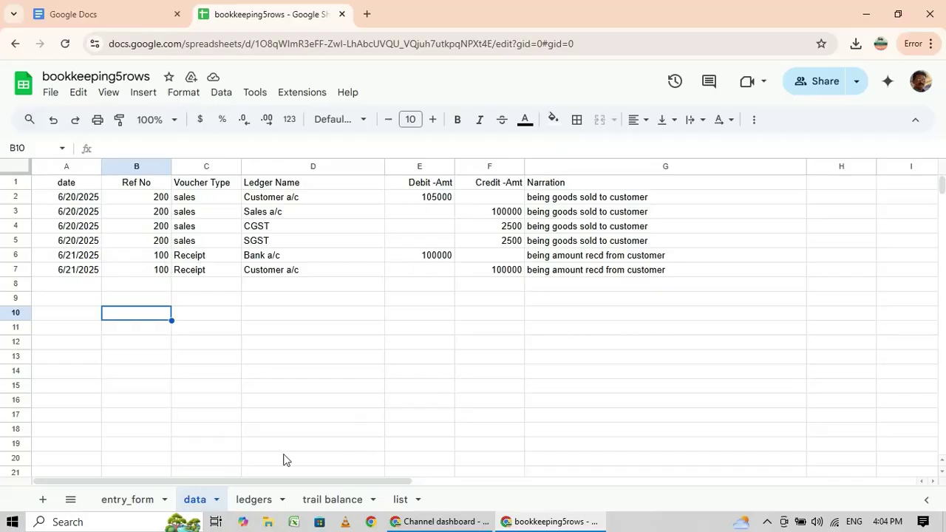
click(258, 502)
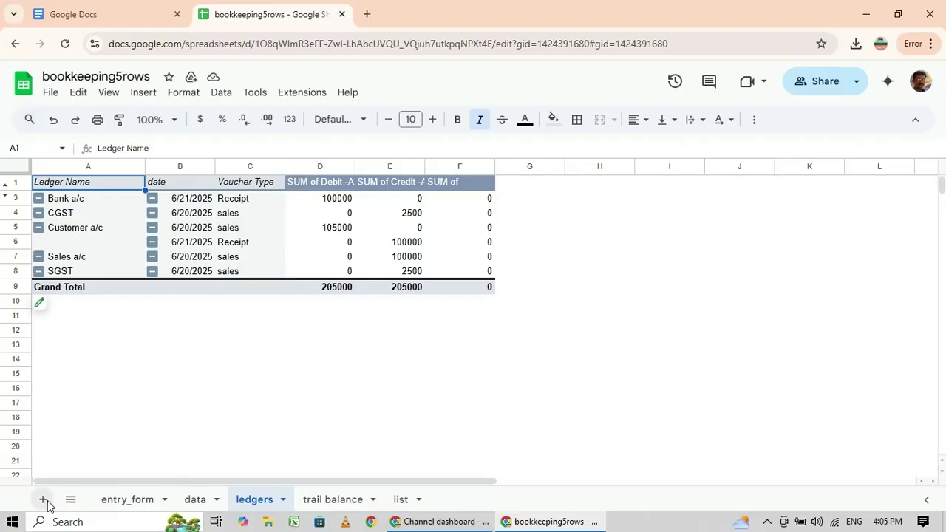
click(110, 501)
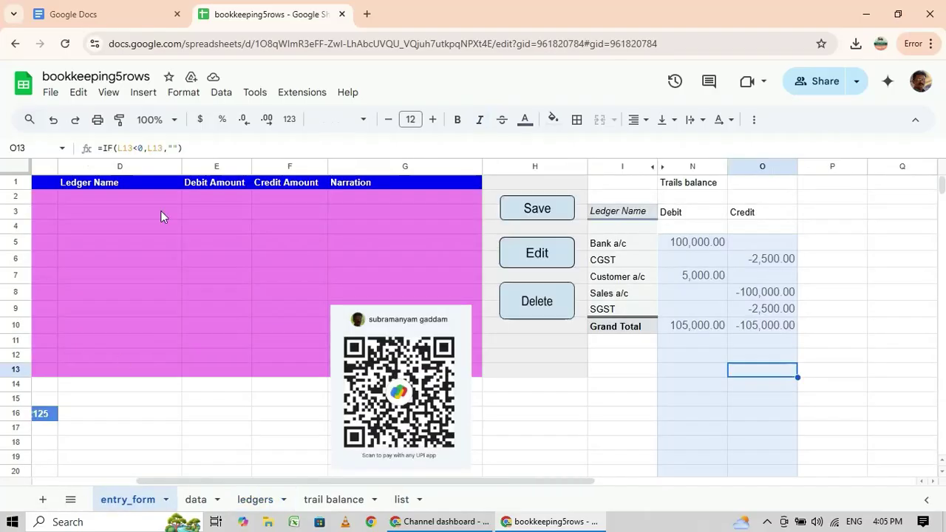
Step: Enter the date 6/23/2025 in row 2 of the entry form
click(76, 225)
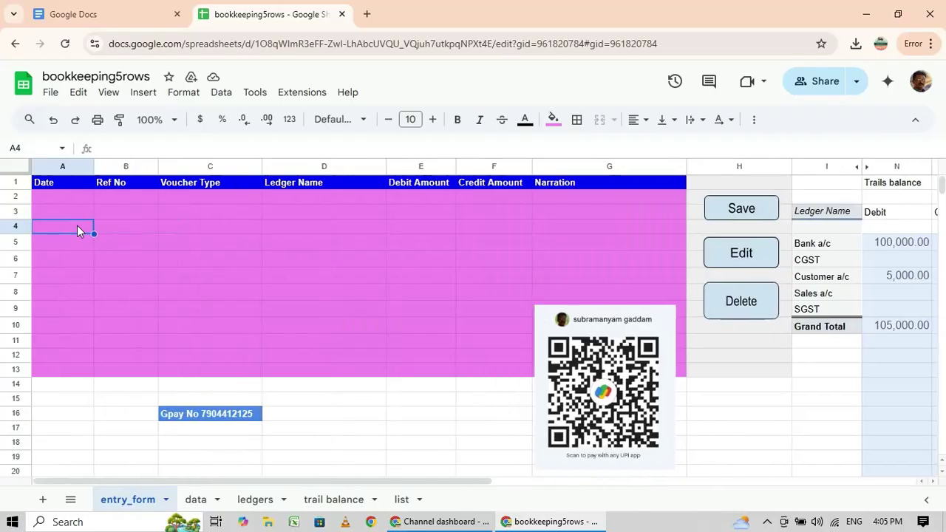
key(Up)
key(Up)
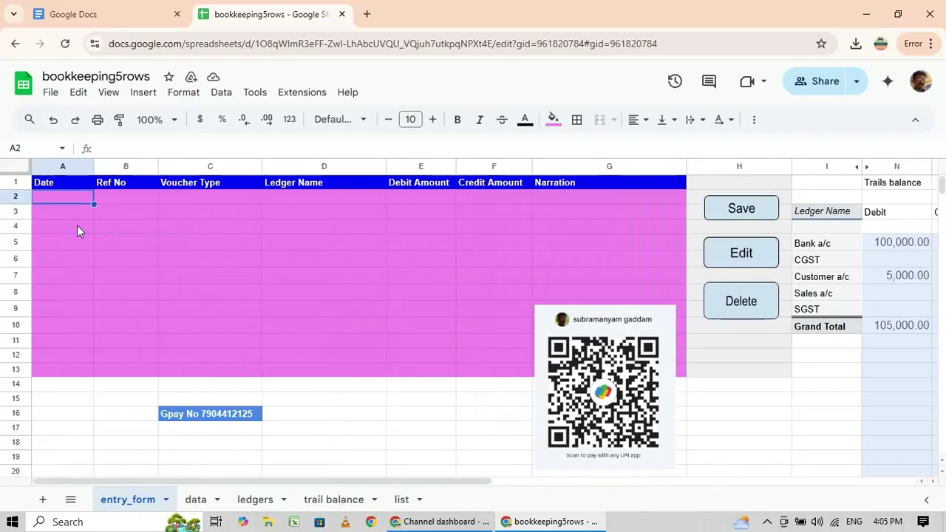
double_click(67, 196)
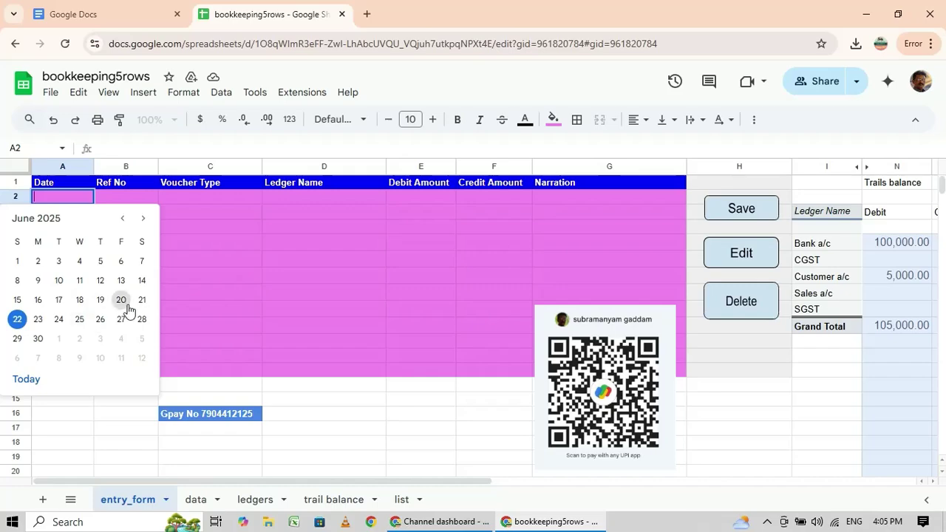
click(37, 320)
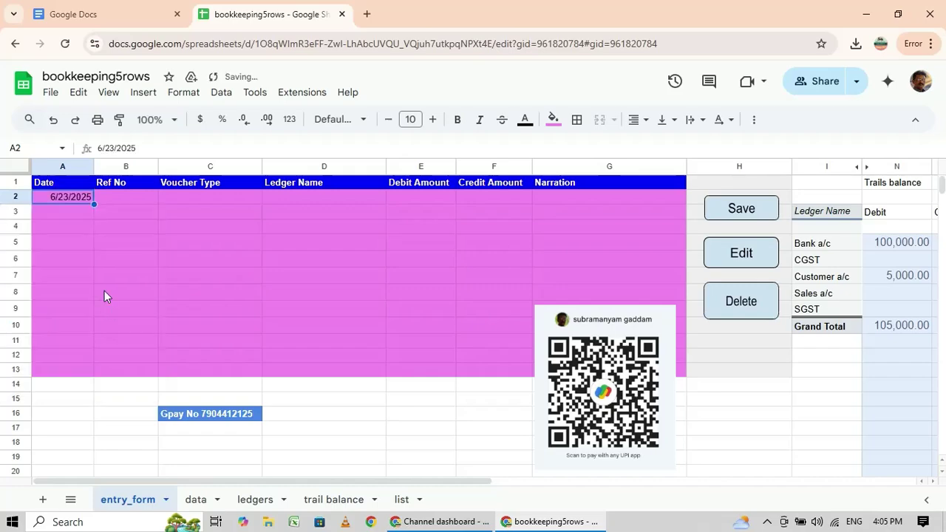
click(114, 198)
Step: Fill in row 2 of the voucher with date 6/22/2025, Ref No 301 and voucher type Purchase
double_click(64, 197)
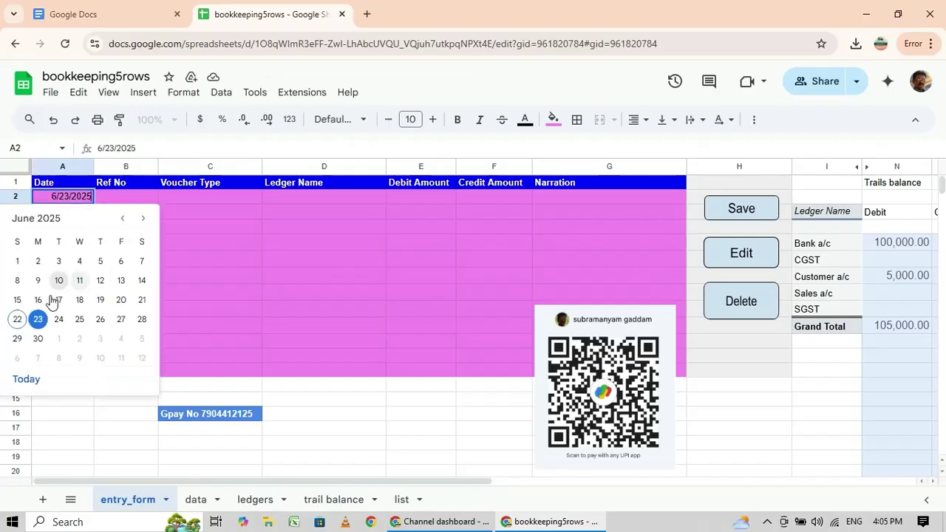
click(17, 319)
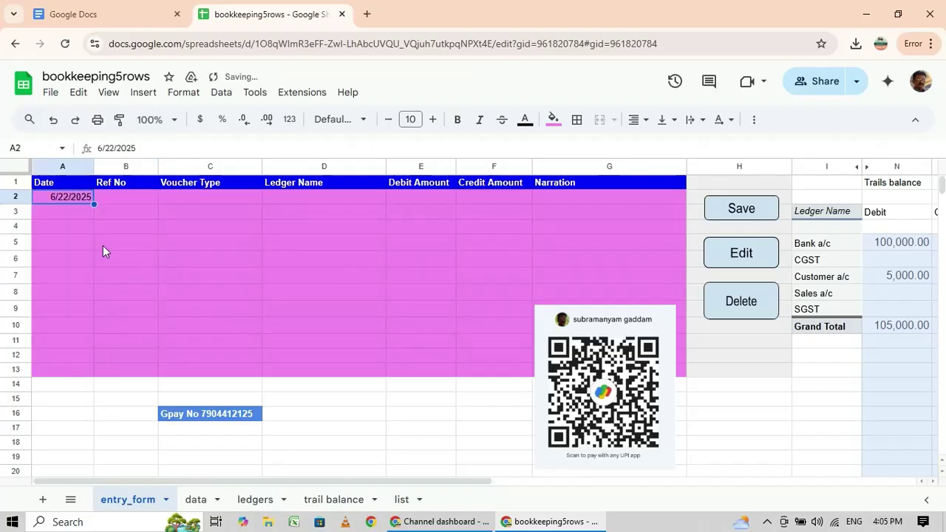
click(126, 197)
text(301)
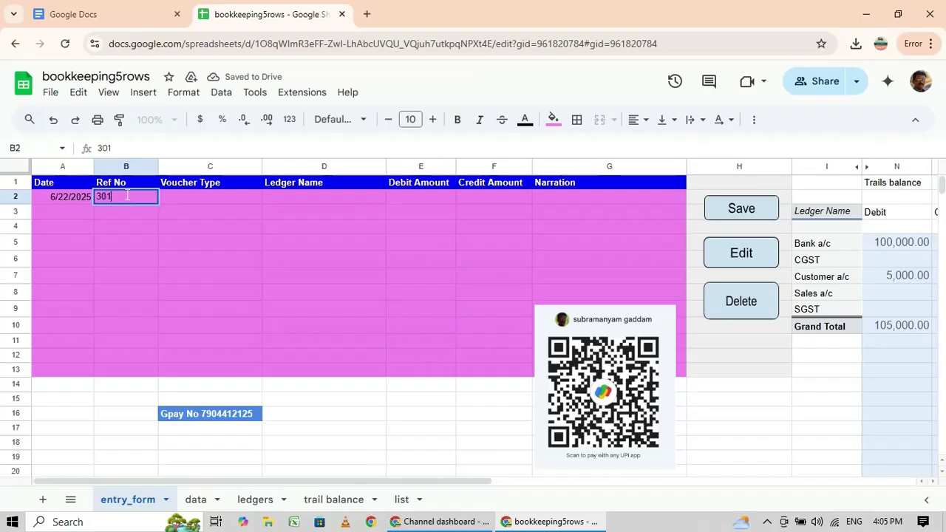
key(Tab)
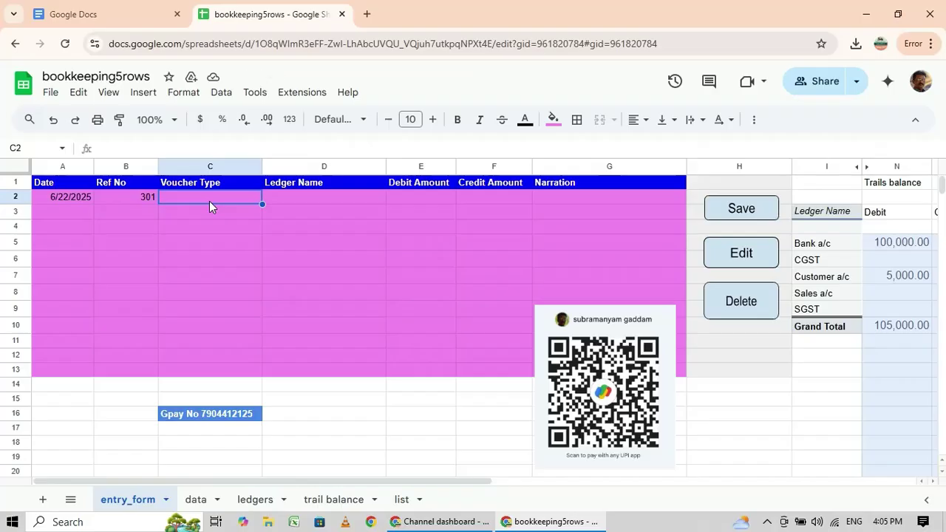
text(pu)
click(206, 217)
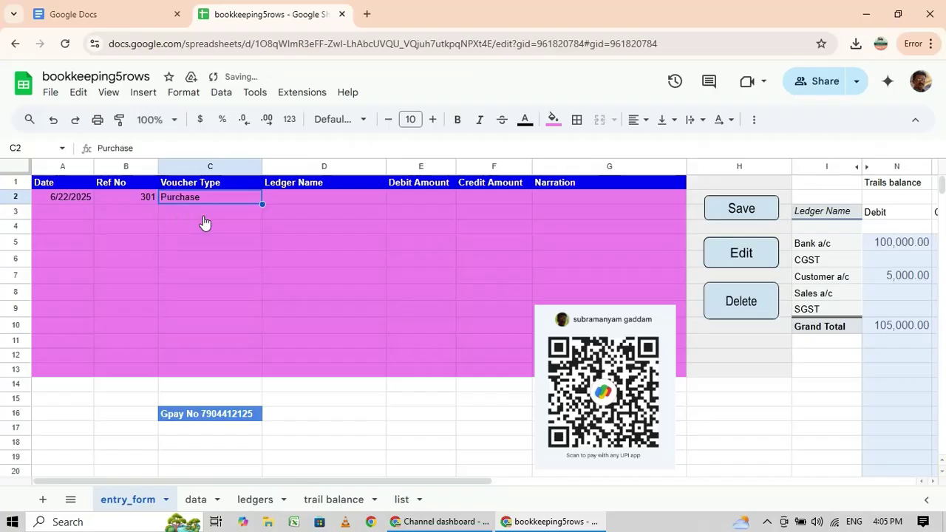
Step: Choose Supplier a/c as the ledger name in row 2
click(303, 203)
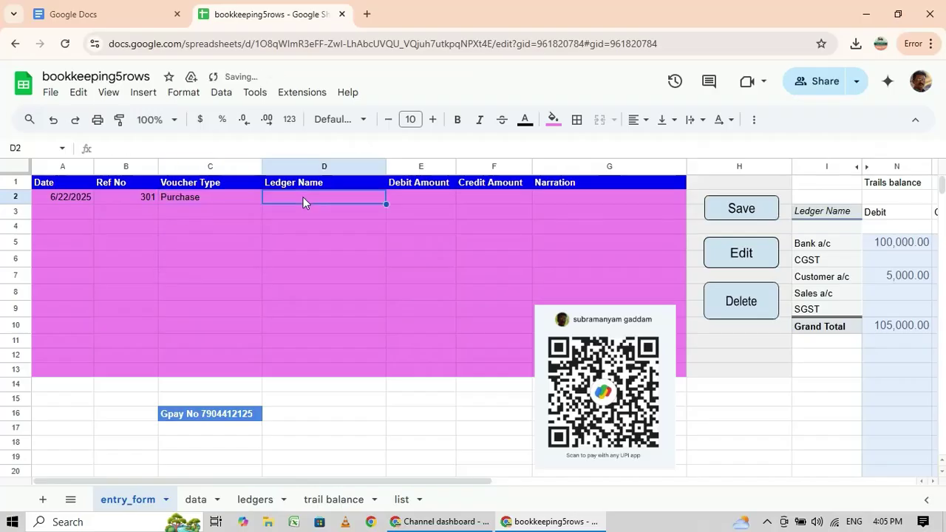
text(su)
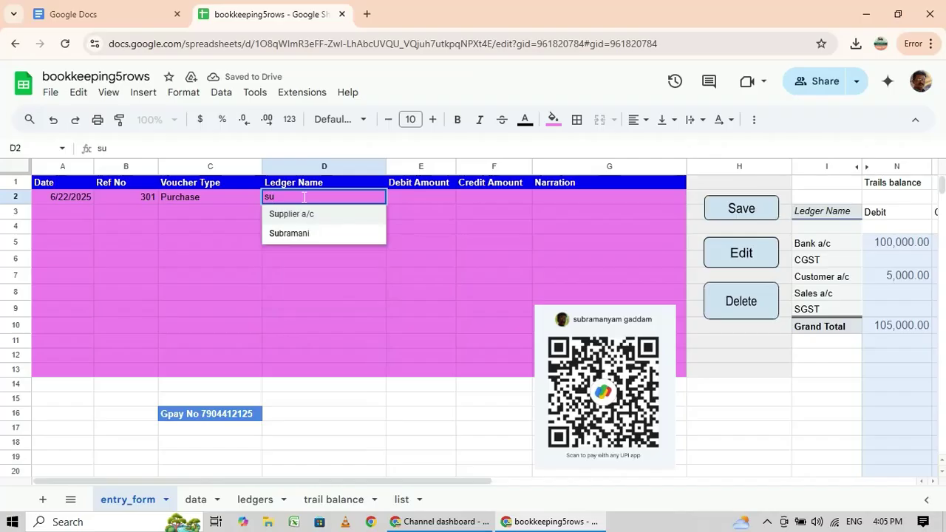
click(295, 214)
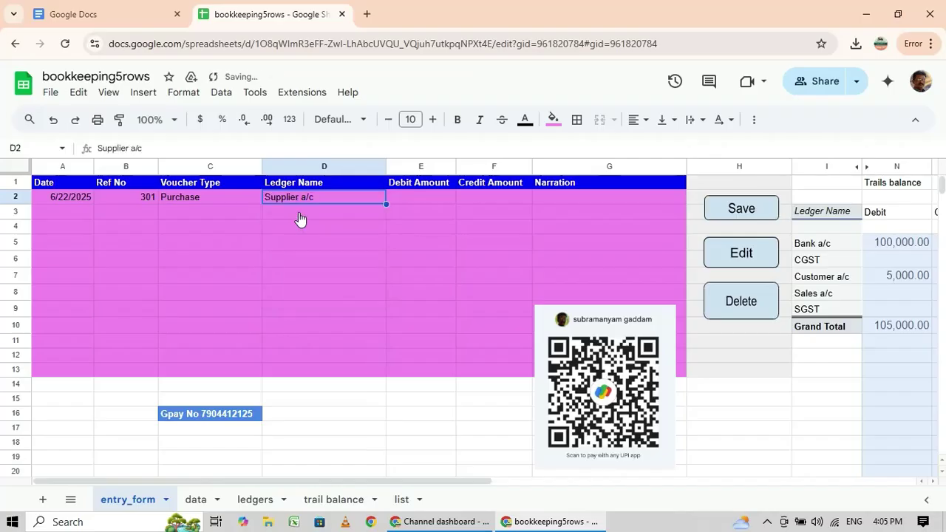
click(410, 199)
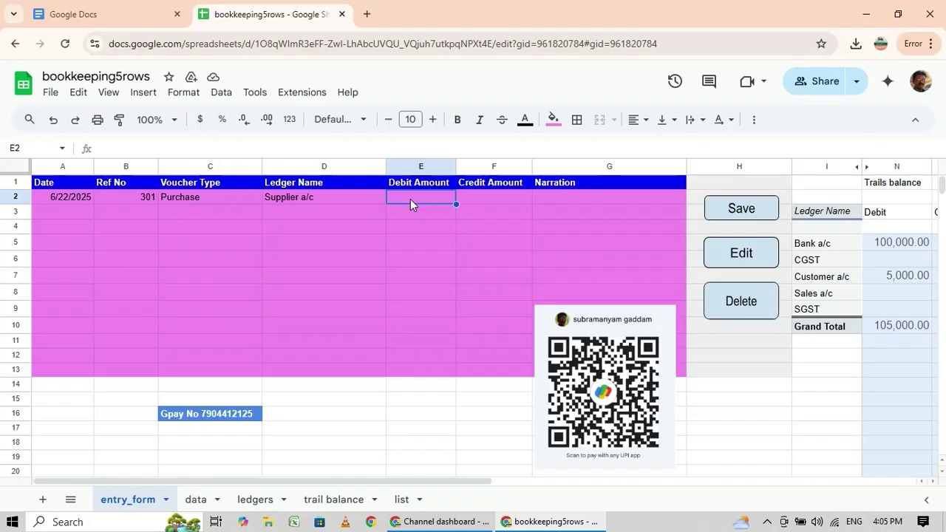
Step: Set the ledger name in row 2 to Purchase a/c with a debit amount of 10000
key(Left)
text(purchase)
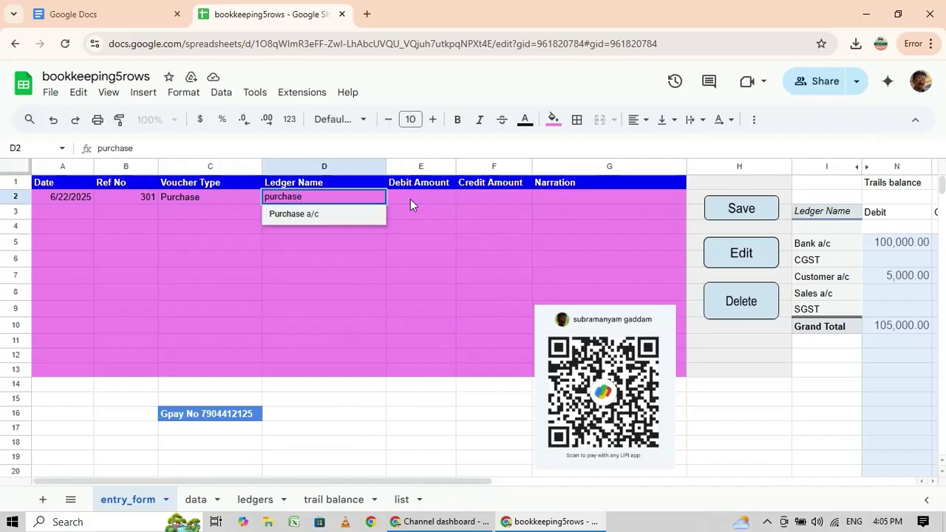
key(Tab)
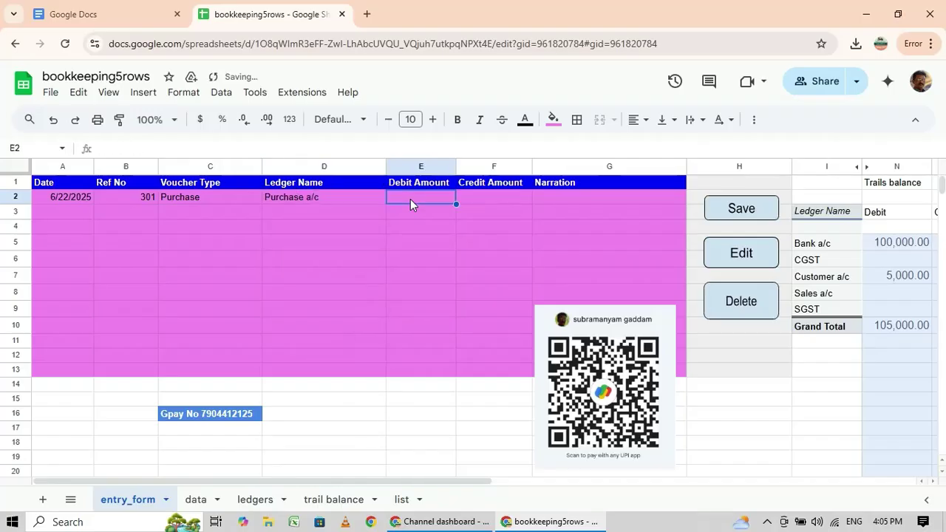
text(10000)
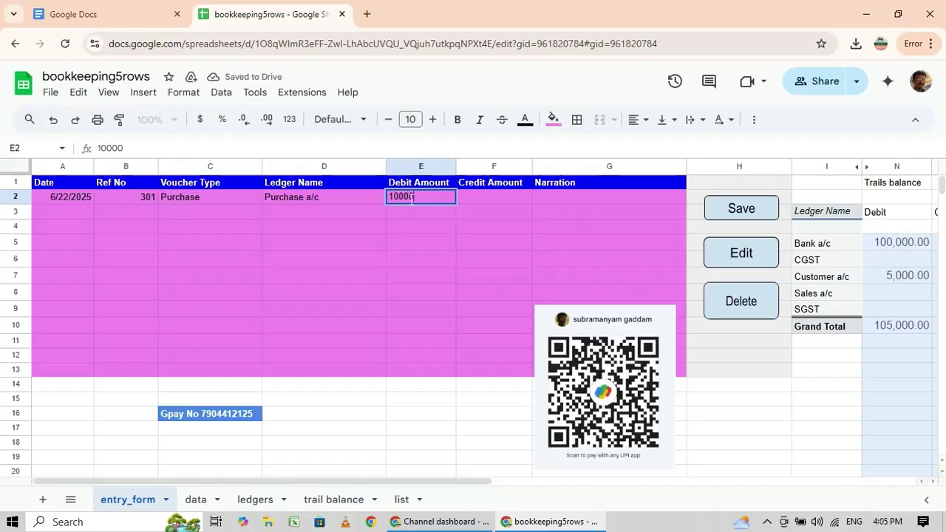
key(BackSpace)
key(BackSpace)
key(BackSpace)
key(BackSpace)
key(BackSpace)
text(10000)
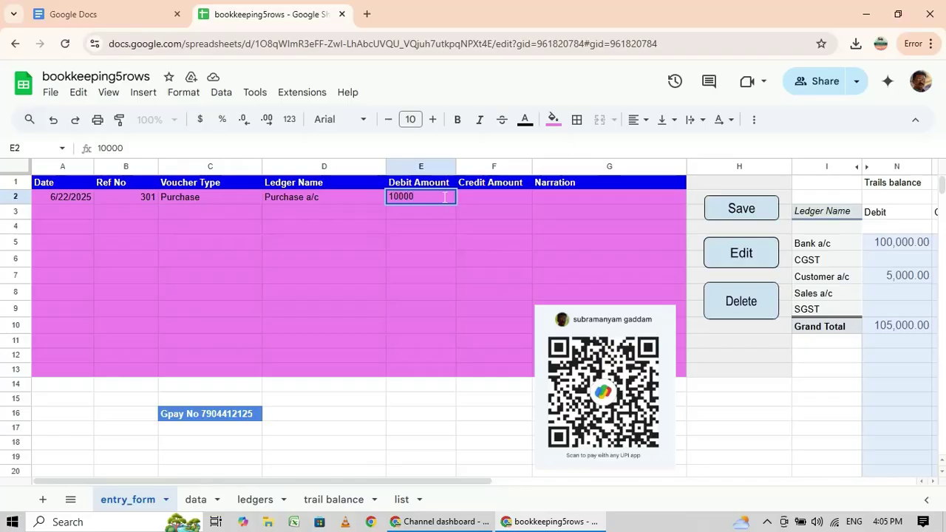
key(Return)
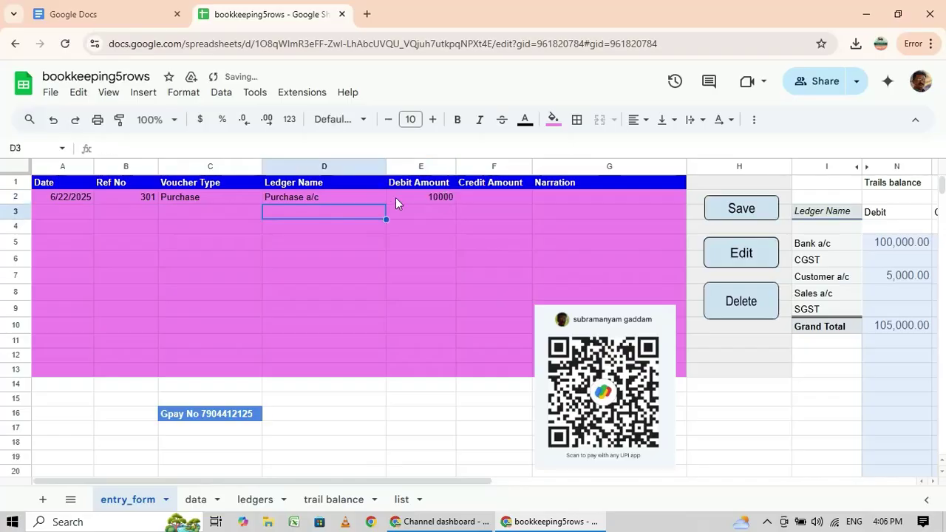
Step: Set the ledger name in row 3 of the purchase voucher to CGST
text(pur)
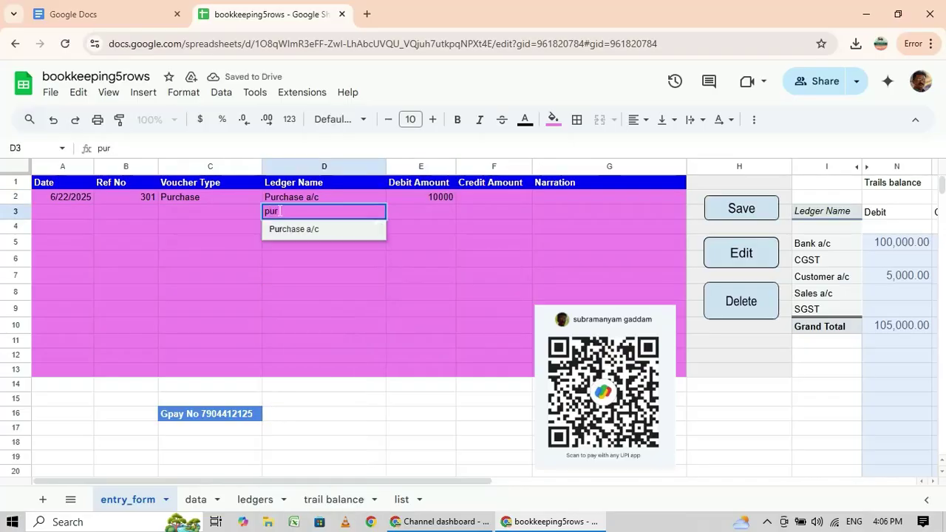
key(Tab)
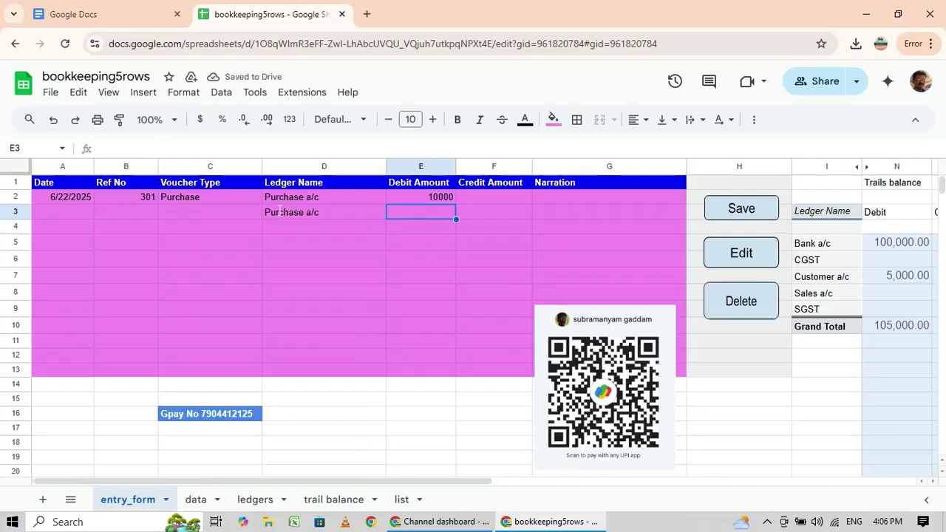
click(279, 211)
text(cst)
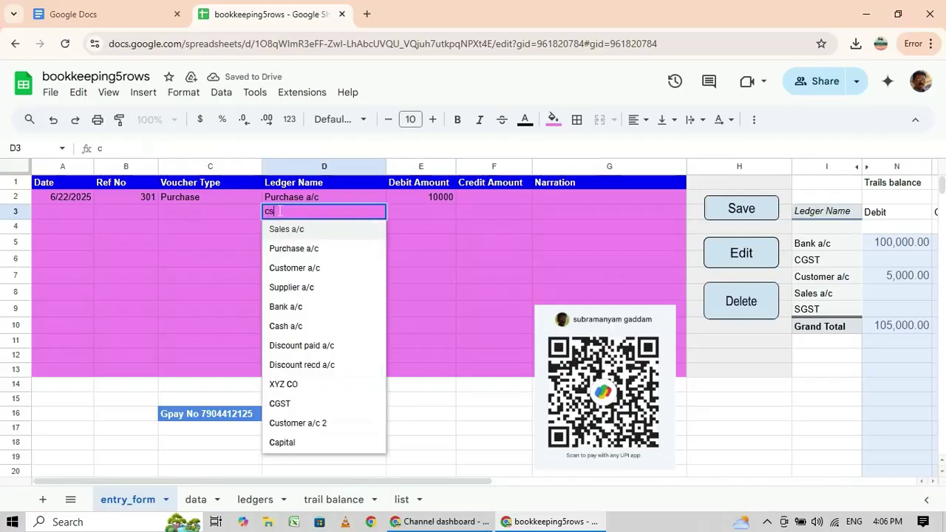
key(BackSpace)
key(BackSpace)
key(BackSpace)
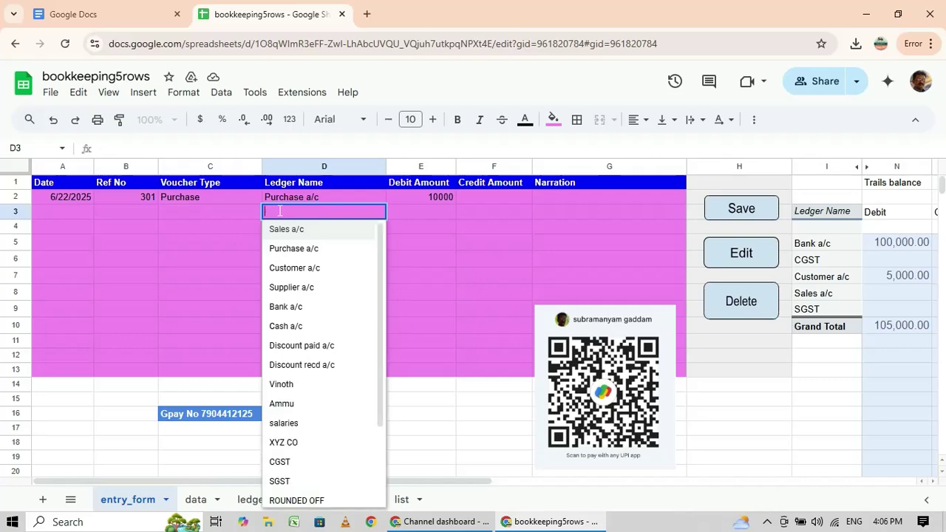
text(cgst)
key(Tab)
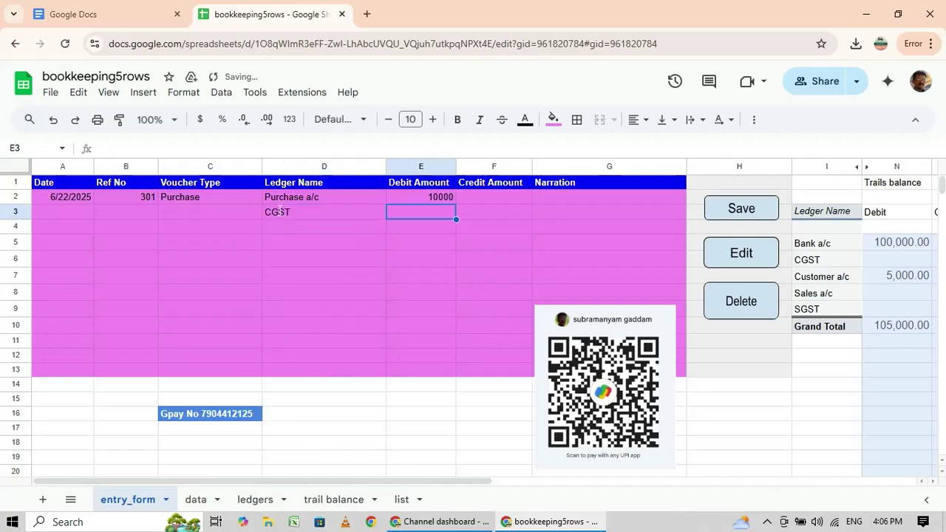
Step: Calculate 5% of the purchase amount in cell E15 with +10000*5/100
click(401, 400)
text(+100)
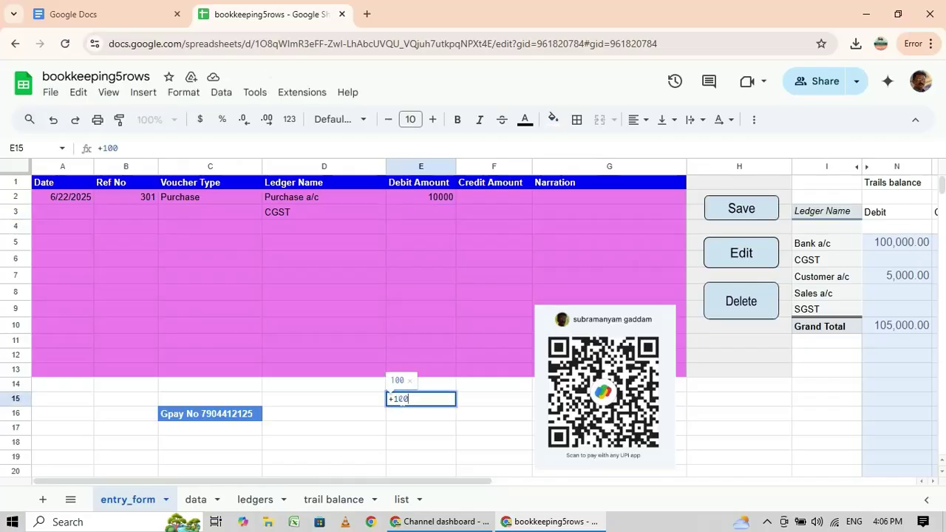
text(00*5/100)
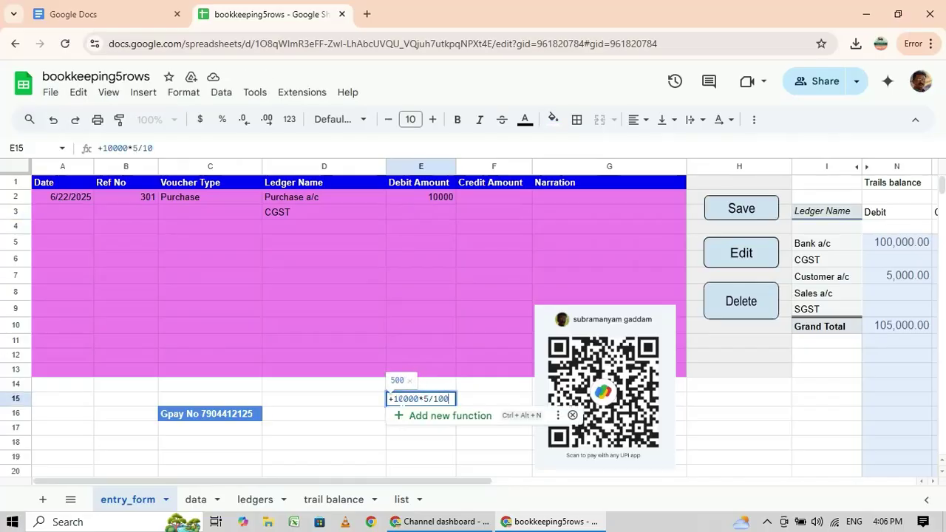
key(Return)
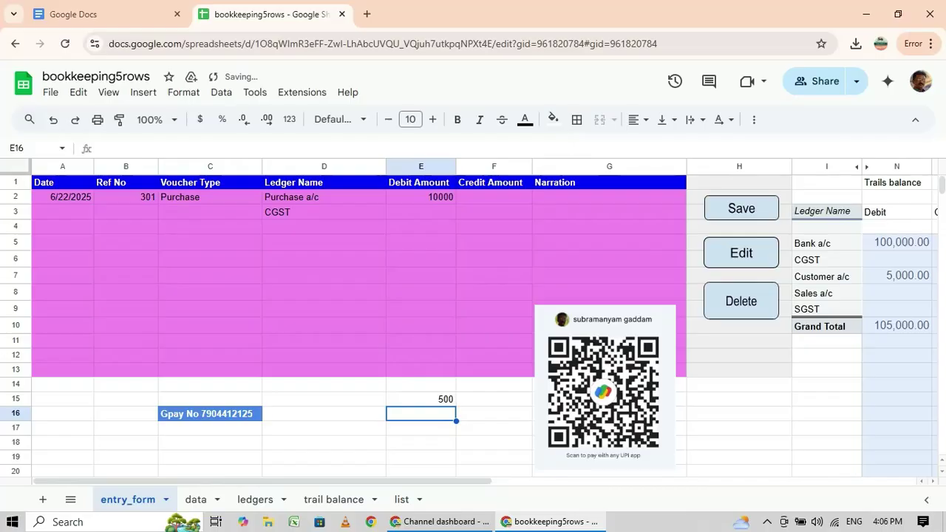
Step: Enter a debit amount of 250 for the CGST ledger in row 3
key(Up)
key(Up)
key(Up)
key(Up)
key(Up)
key(Up)
key(Up)
key(Up)
key(Up)
key(Up)
key(Up)
key(Up)
key(Up)
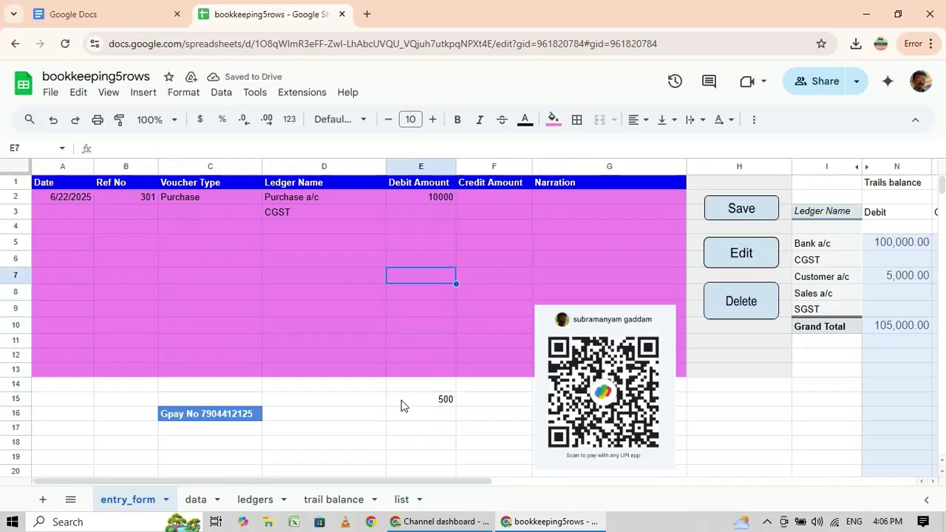
text(250)
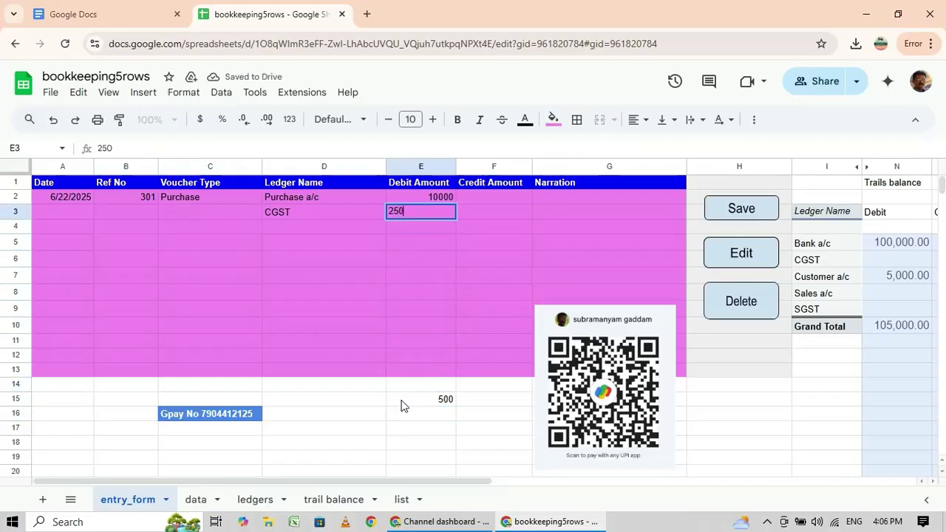
key(Return)
Step: Fill row 4 of the voucher with the SGST ledger and a debit amount of 250
key(Left)
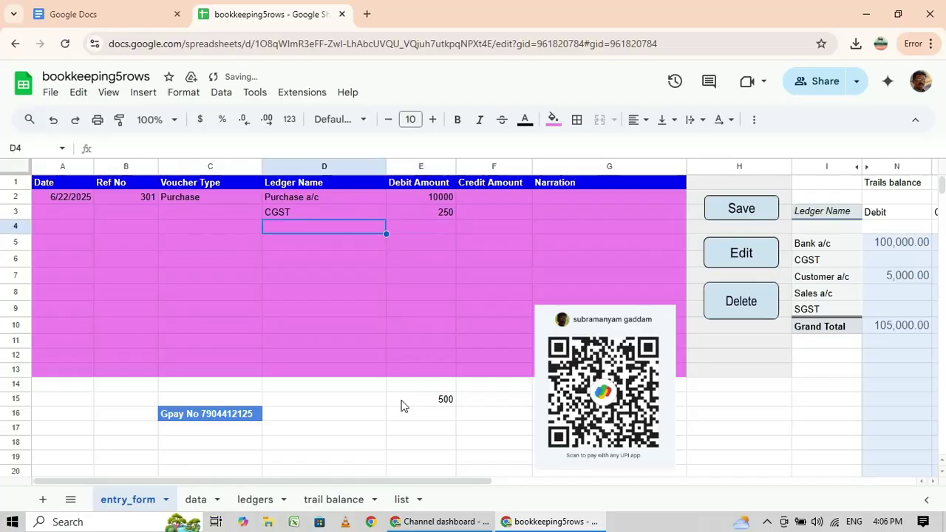
text(sgst)
key(Tab)
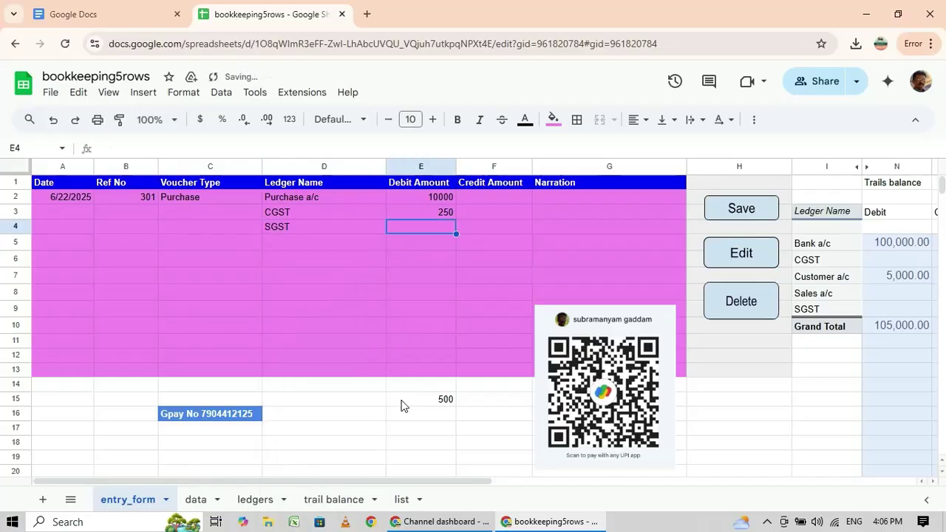
text(250)
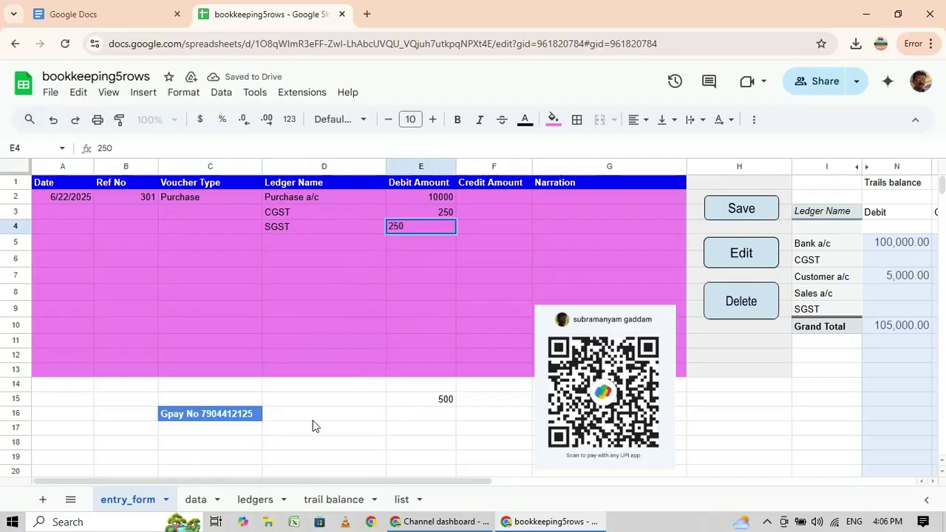
Step: Fill row 5 with the Supplier a/c ledger and a credit amount of 10500
click(285, 237)
text(su)
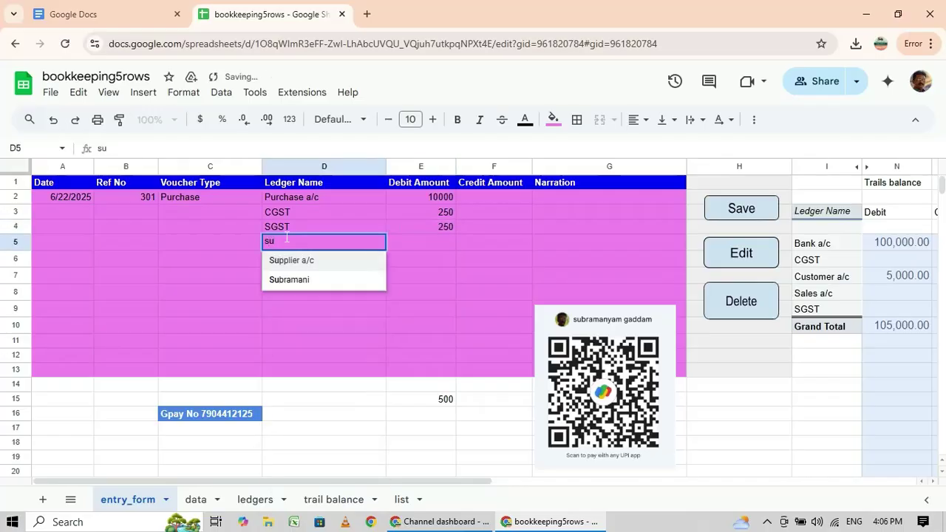
click(292, 261)
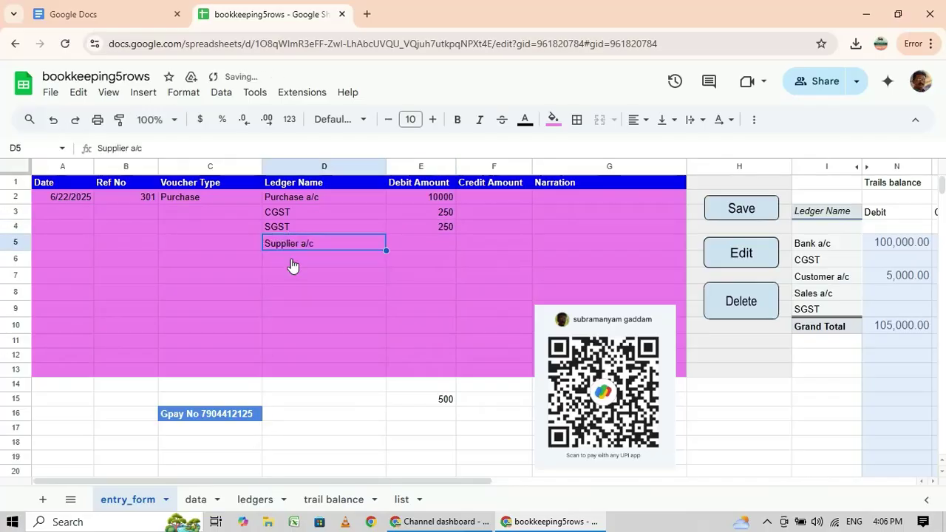
click(477, 241)
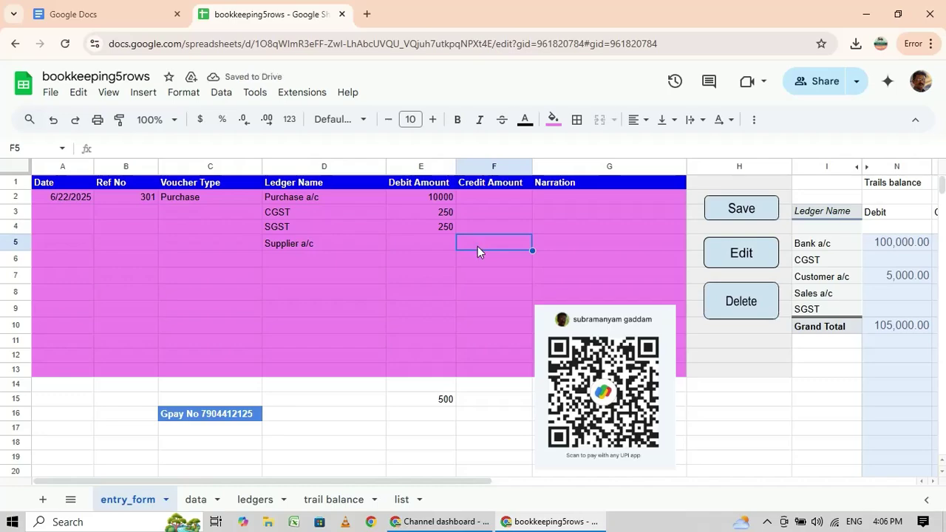
text(10500)
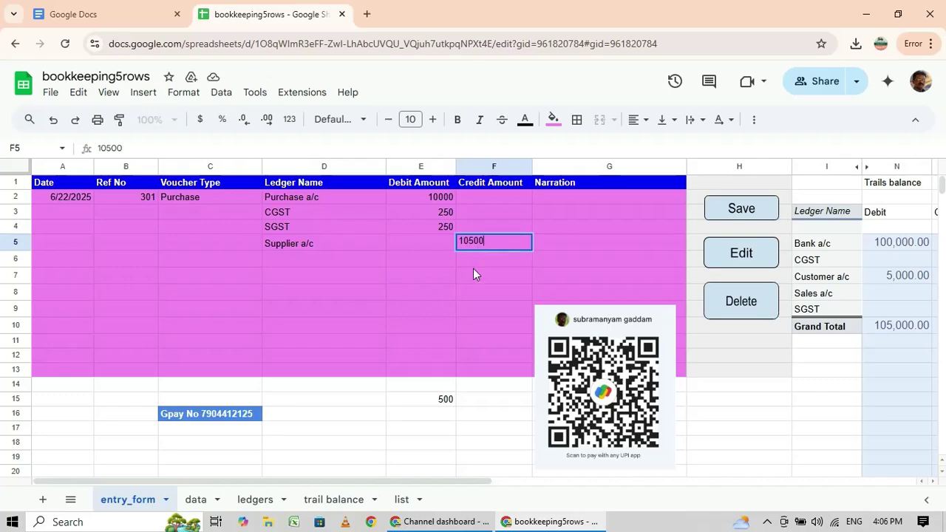
click(468, 277)
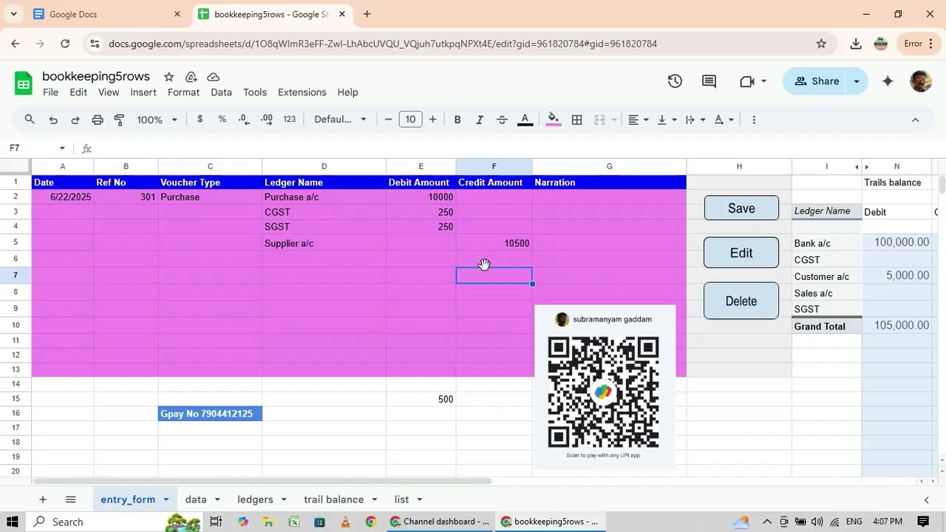
Step: Add the narration "purchase goods from supplier" in row 2 and save the purchase voucher
click(560, 202)
text(p)
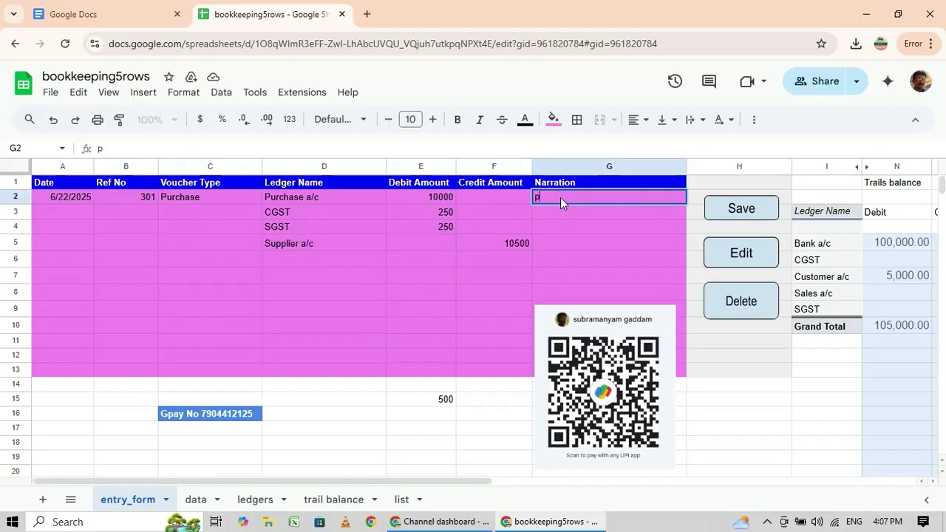
text(urchase goods from s)
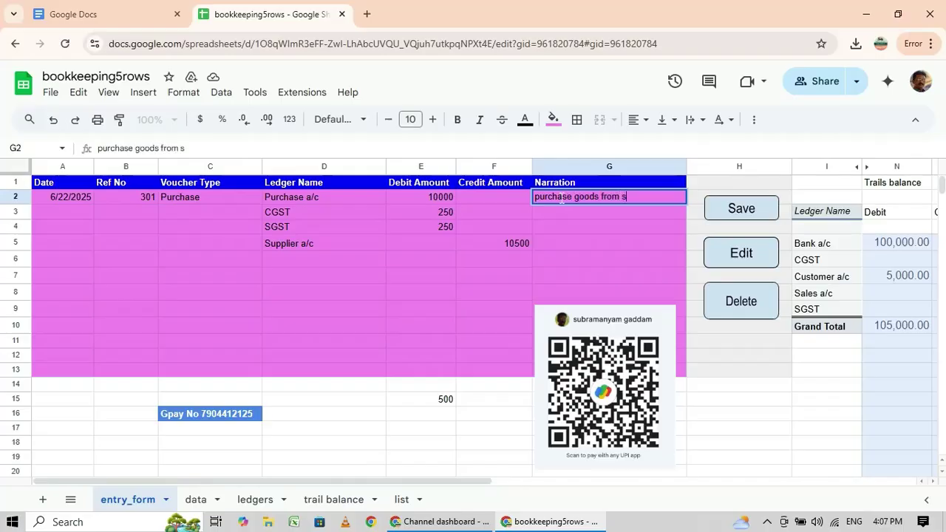
text(upplier)
click(539, 282)
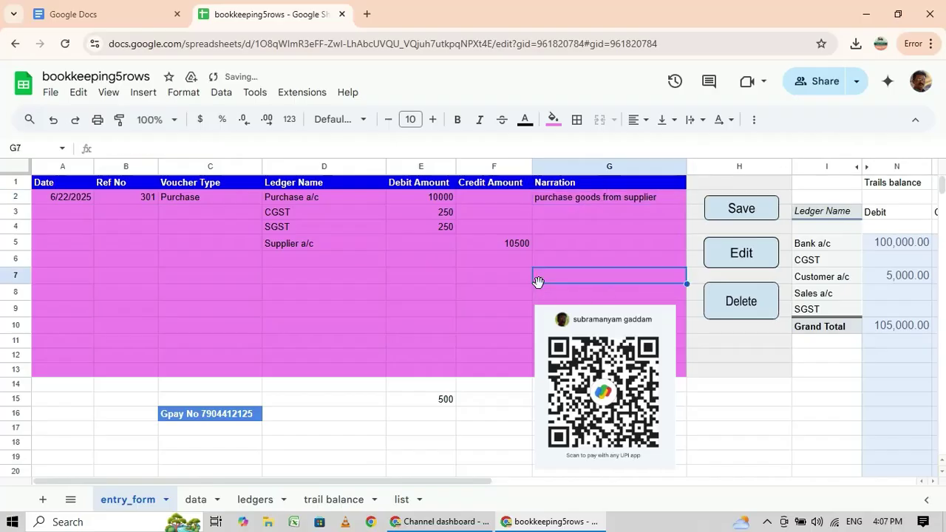
click(338, 274)
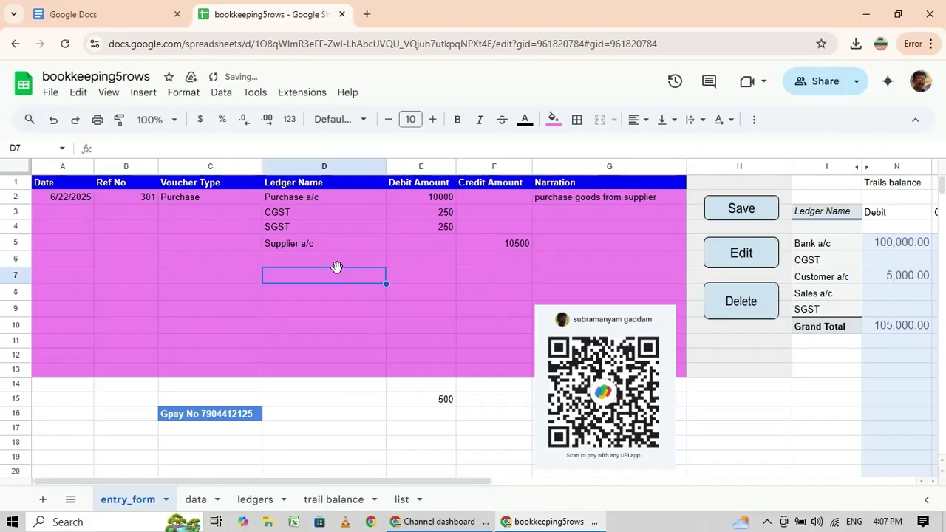
click(739, 210)
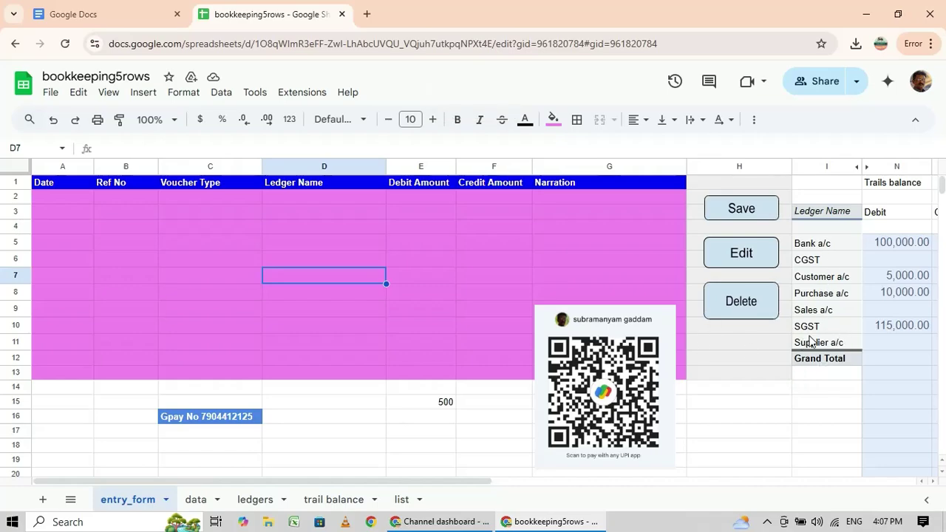
Step: Examine the debit and credit balances of each ledger and the Grand Total row in the trial balance beside the entry form
click(891, 385)
key(Right)
key(Right)
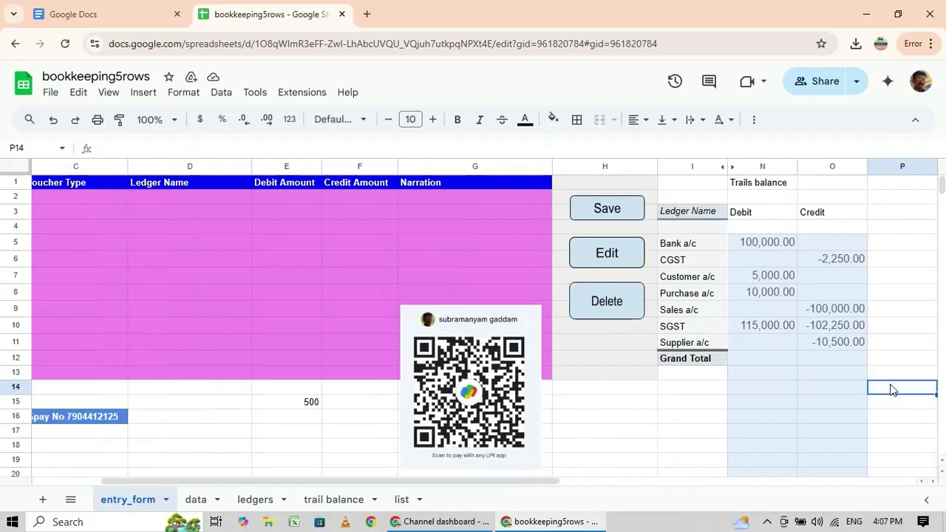
key(Left)
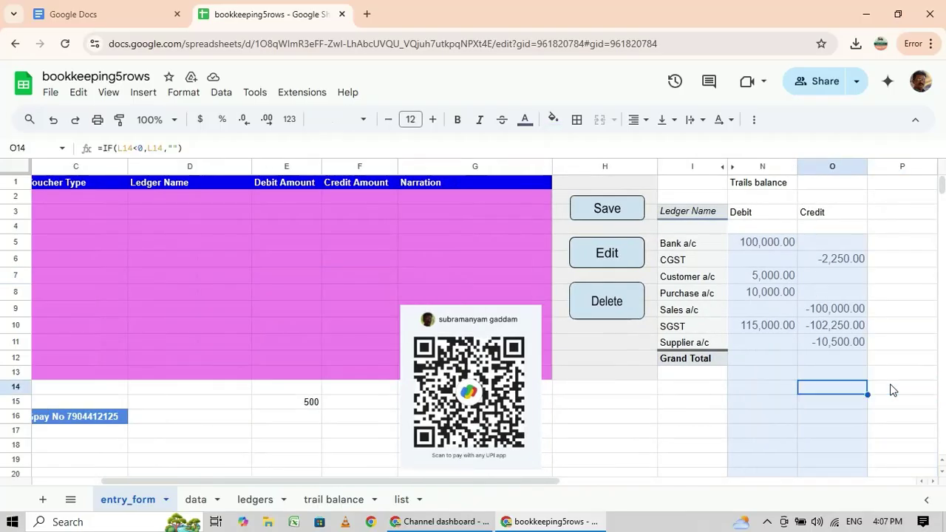
key(Left)
key(Left)
key(Left)
key(Left)
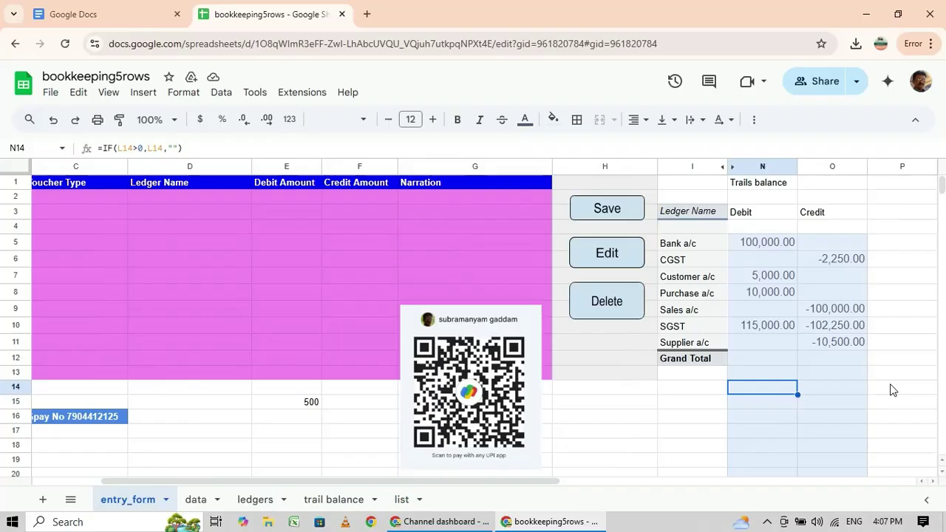
key(Right)
key(Right)
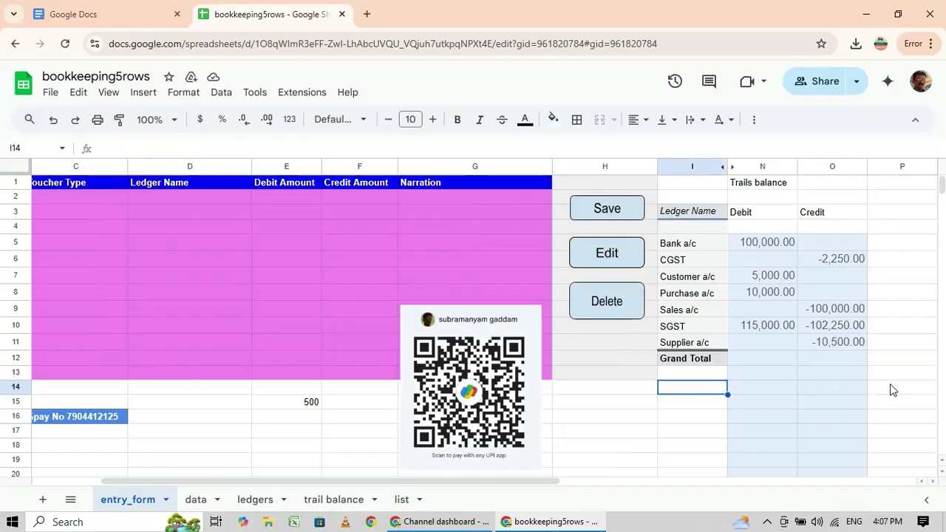
key(Up)
key(Up)
key(Up)
key(Right)
key(Down)
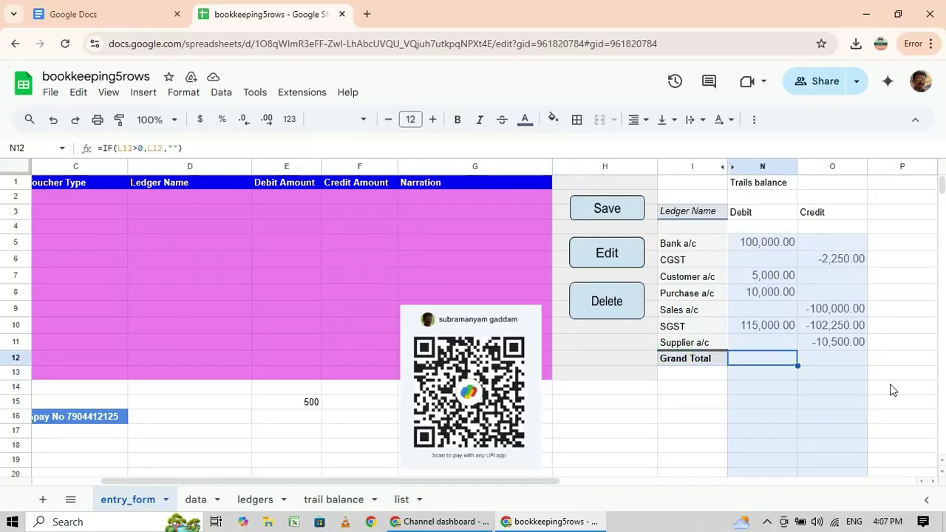
Step: Try to total the Debit column in Grand Total cell F10 of the trail balance sheet with a SUM over F3:F10
click(331, 500)
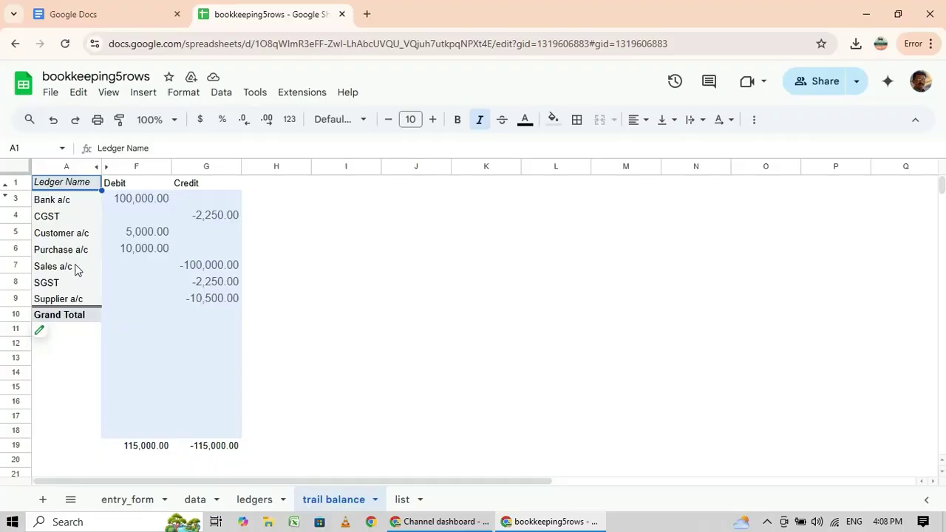
click(135, 315)
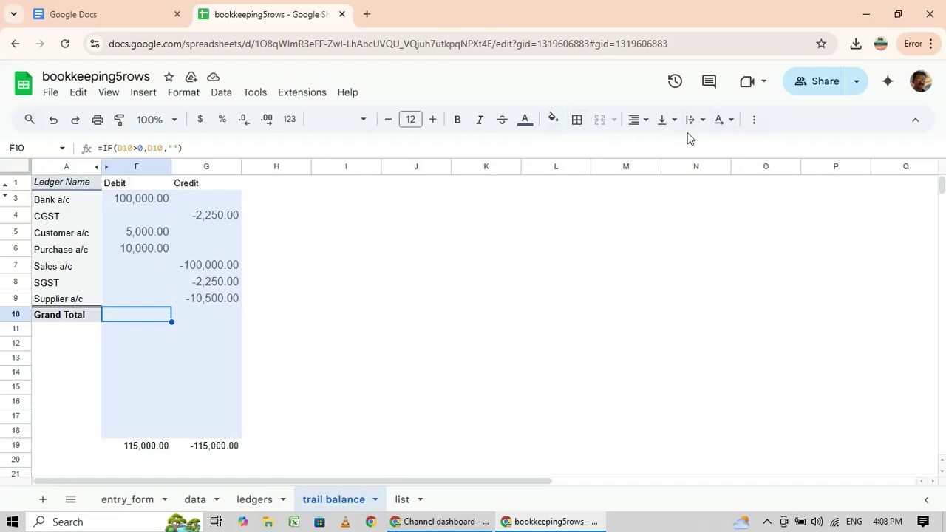
click(755, 124)
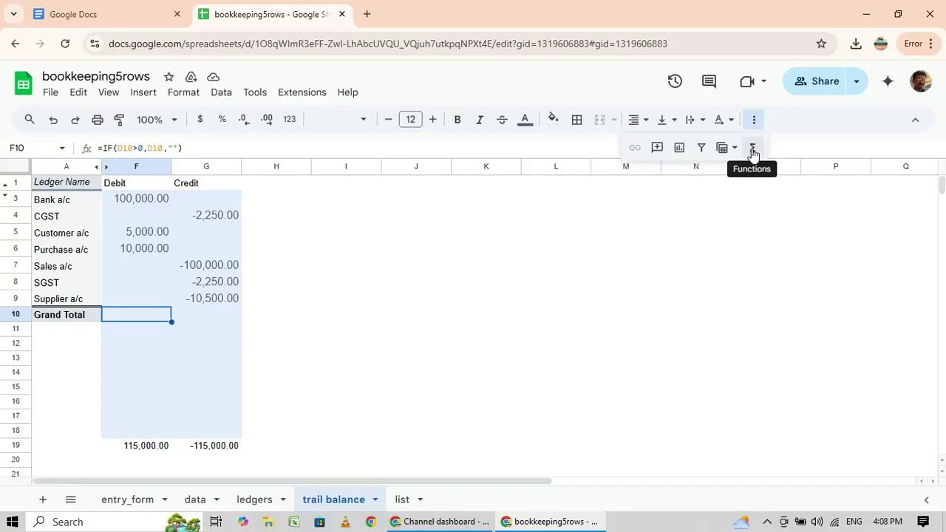
click(753, 149)
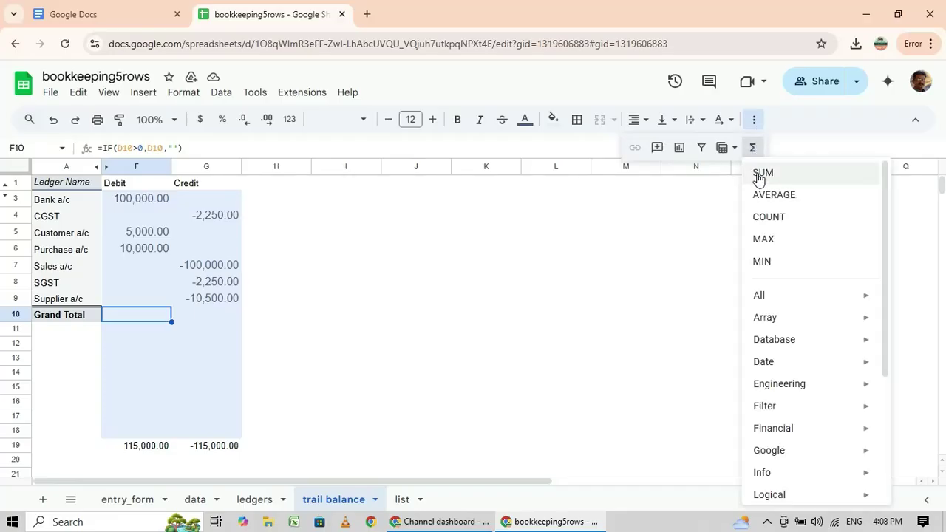
click(757, 176)
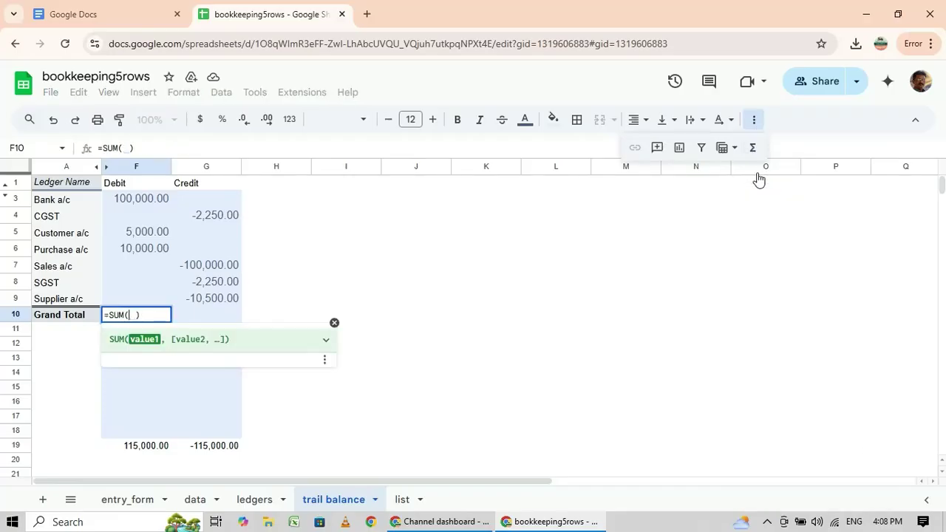
key(Up)
key(shift+Up)
key(shift+Up)
key(shift+Up)
key(shift+Up)
key(shift+Up)
key(shift+Up)
key(Return)
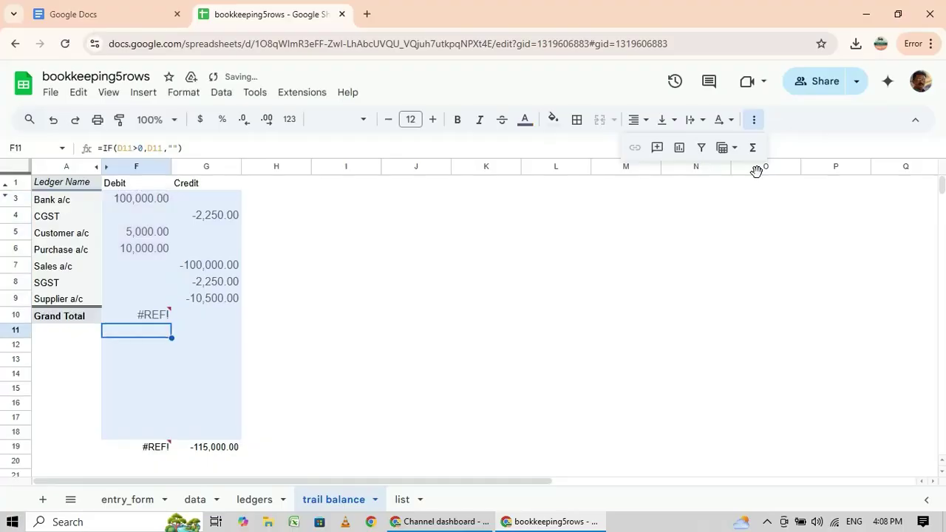
key(Up)
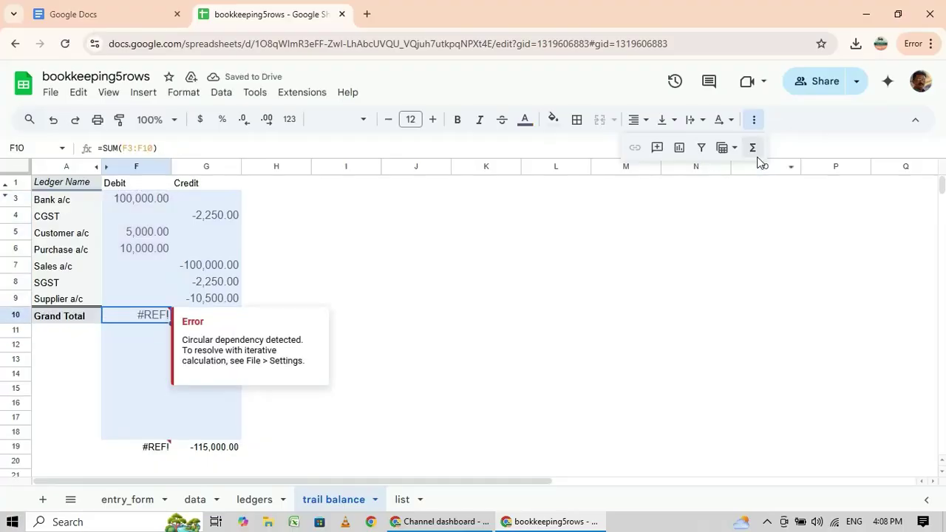
Step: Try again to total the debit amounts in Grand Total cell F10 by replacing its formula with a new SUM
click(754, 150)
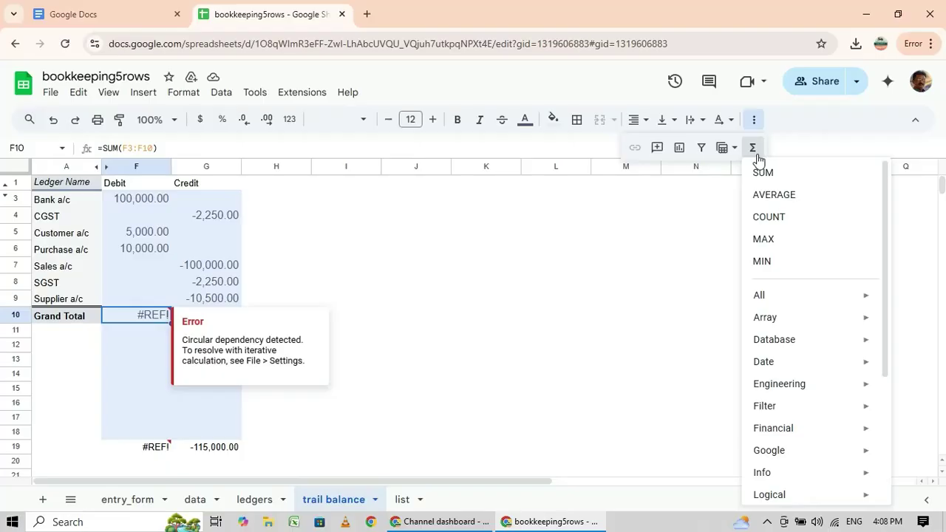
click(762, 174)
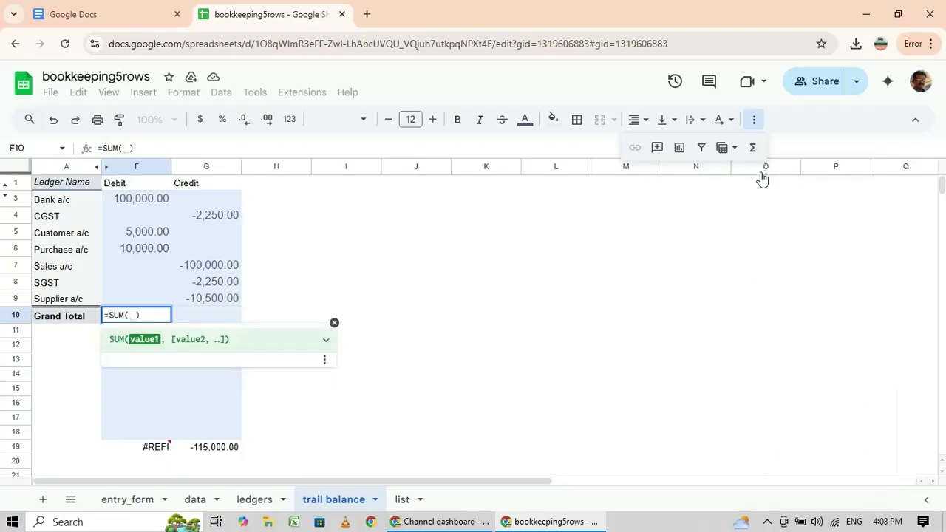
key(shift+Up)
key(shift+Up)
key(shift+Up)
key(shift+Up)
key(shift+Up)
key(shift+Up)
key(shift+Up)
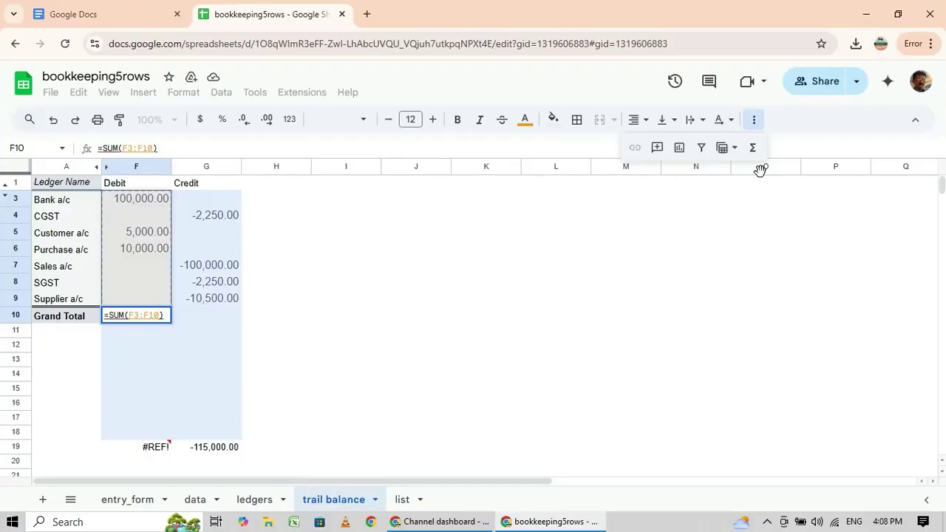
key(Right)
key(Return)
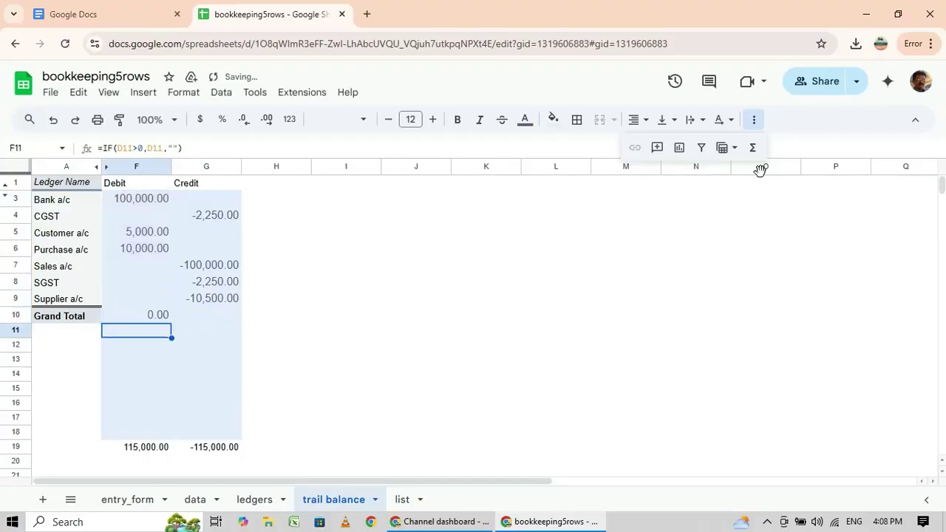
Step: Compare the Debit and Credit column totals in F19 and G19 of the trail balance sheet
key(Down)
key(Down)
key(Down)
key(Down)
key(Down)
key(Down)
key(Down)
key(Down)
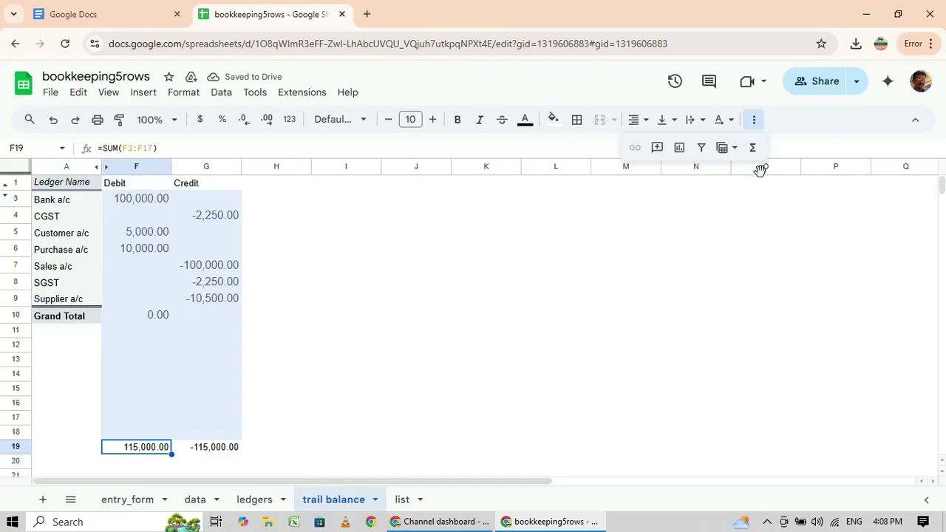
key(Right)
key(Left)
key(Right)
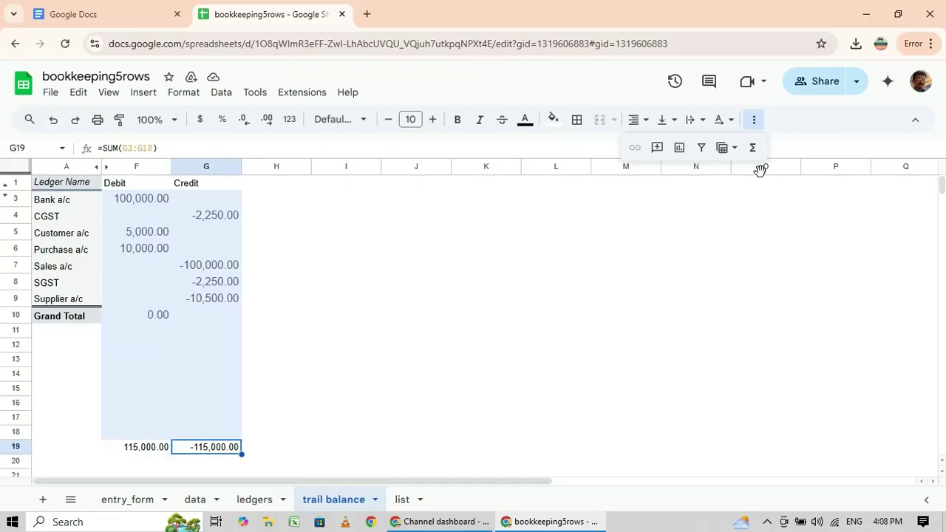
key(Left)
key(Left)
key(Right)
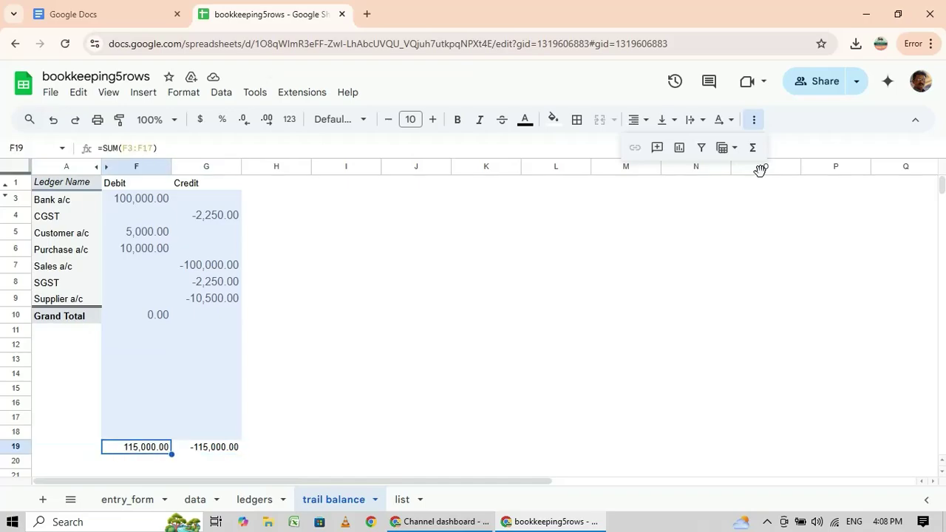
Step: Review the saved voucher records in the data sheet, the ledger-wise summary in the ledgers sheet and the entry form
click(194, 501)
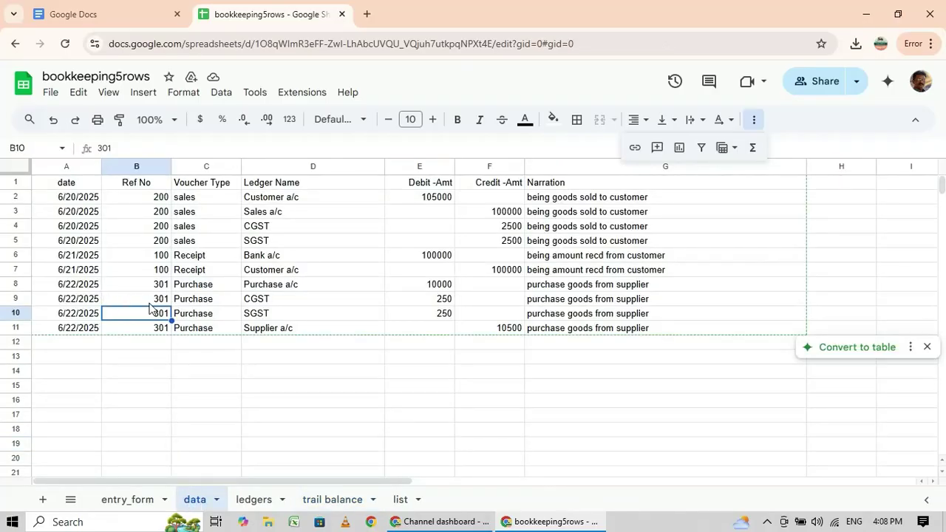
click(186, 313)
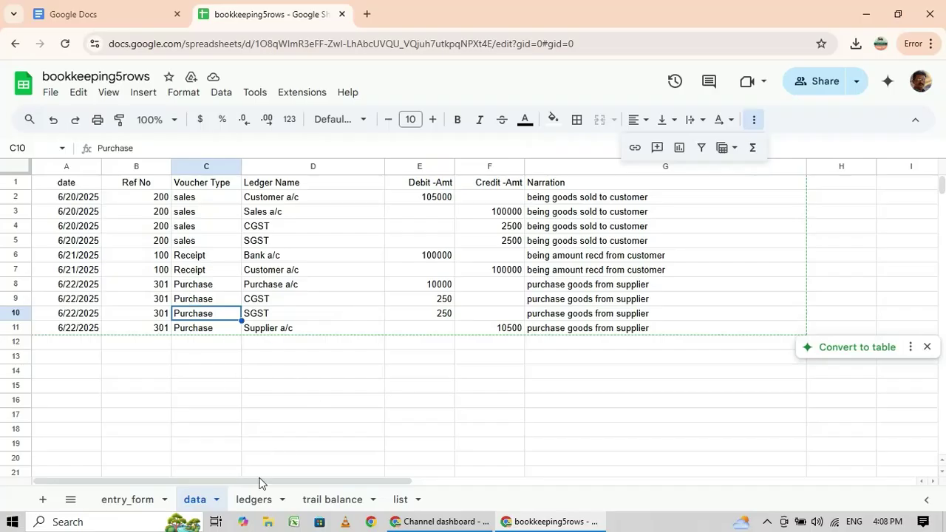
click(254, 501)
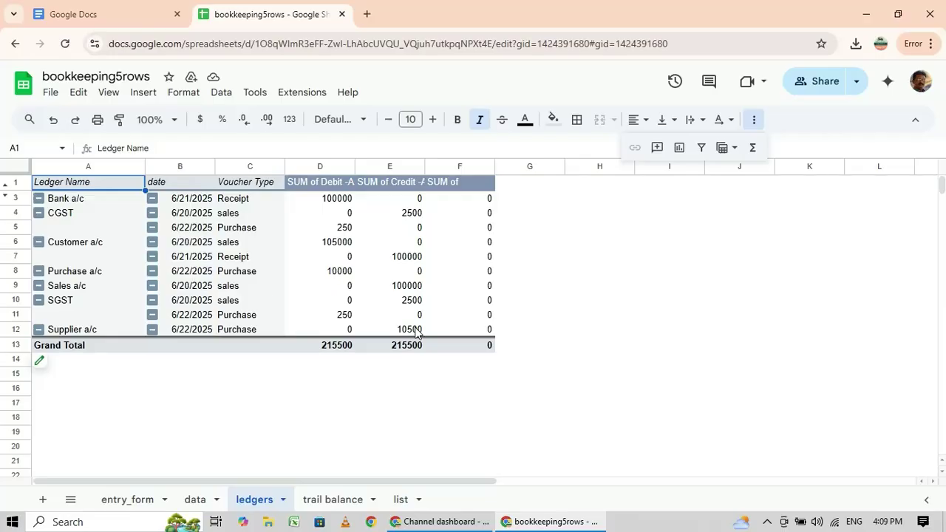
click(130, 508)
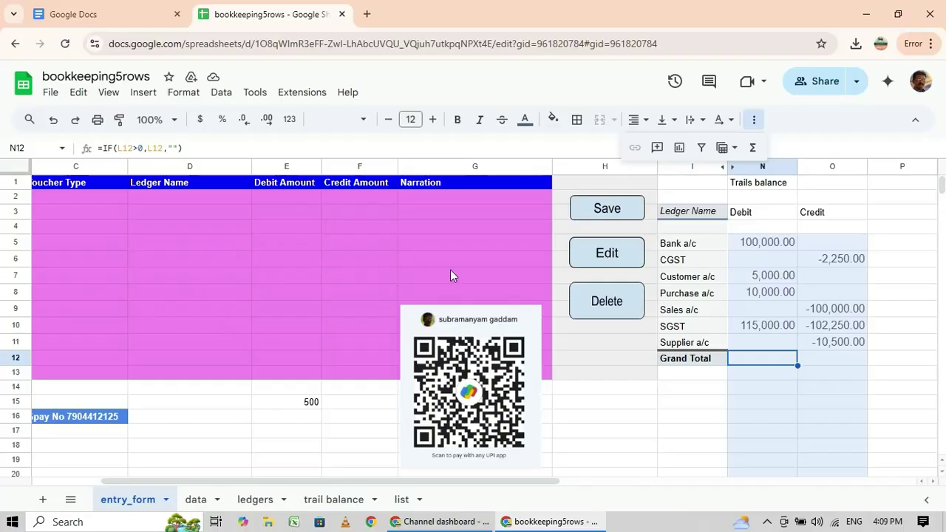
click(195, 501)
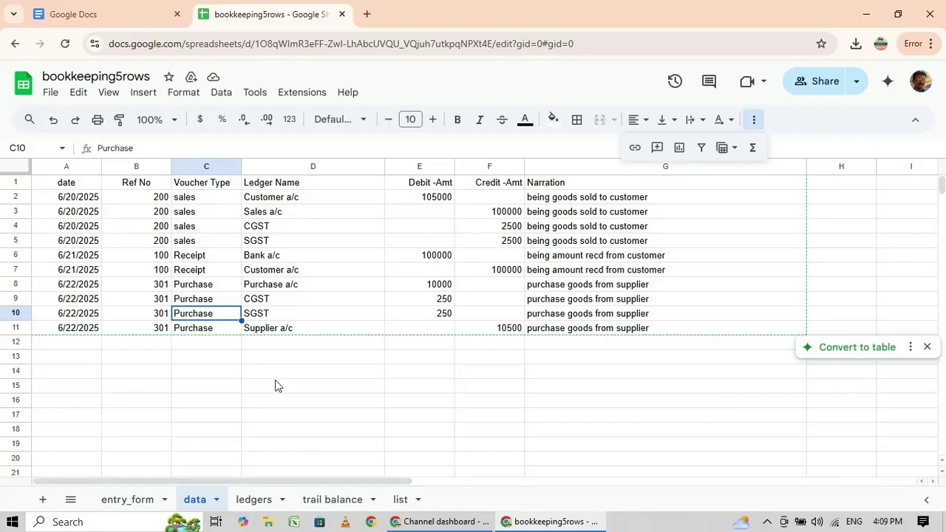
click(259, 498)
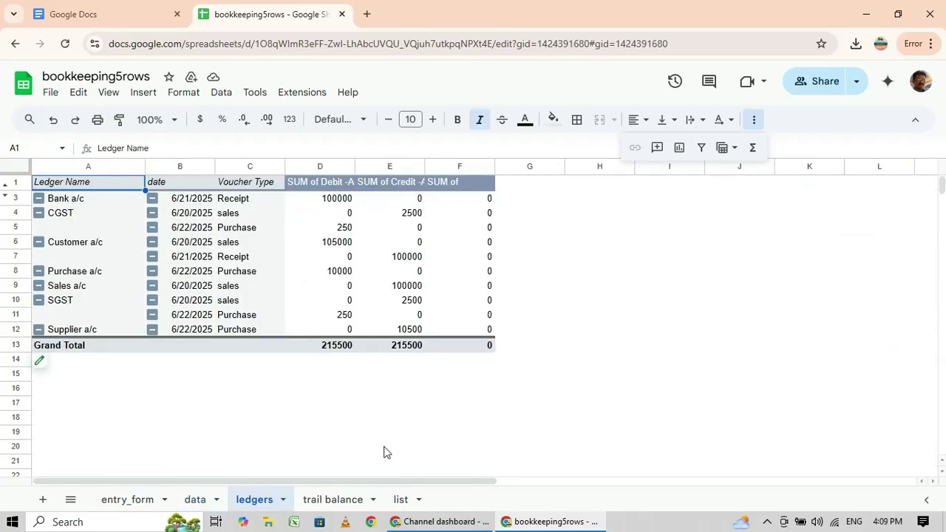
Step: Clear the formula from Grand Total cell F10 in the Debit column of the trail balance sheet
click(334, 500)
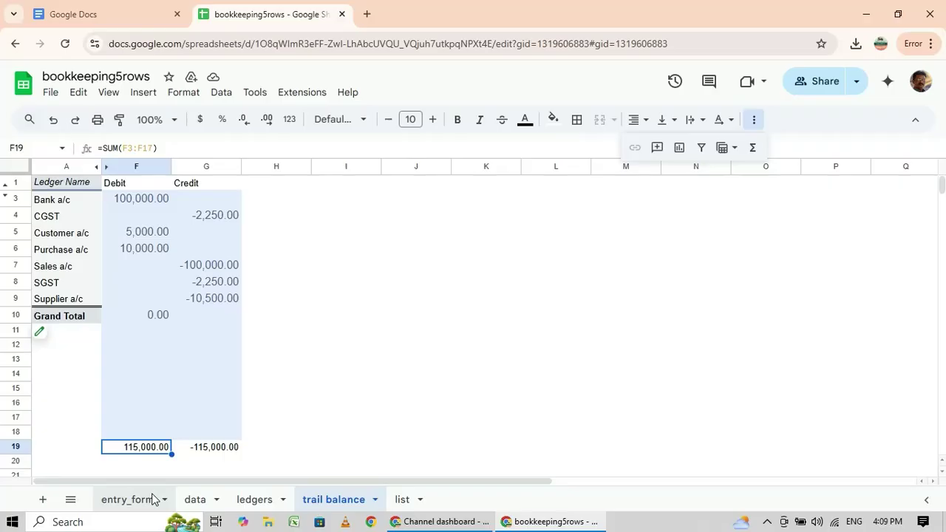
click(147, 314)
key(Delete)
key(Down)
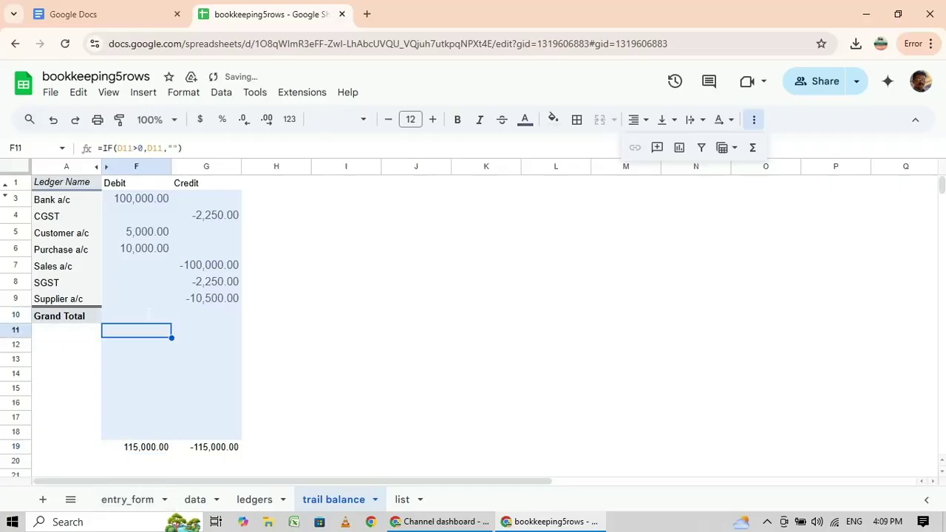
click(88, 352)
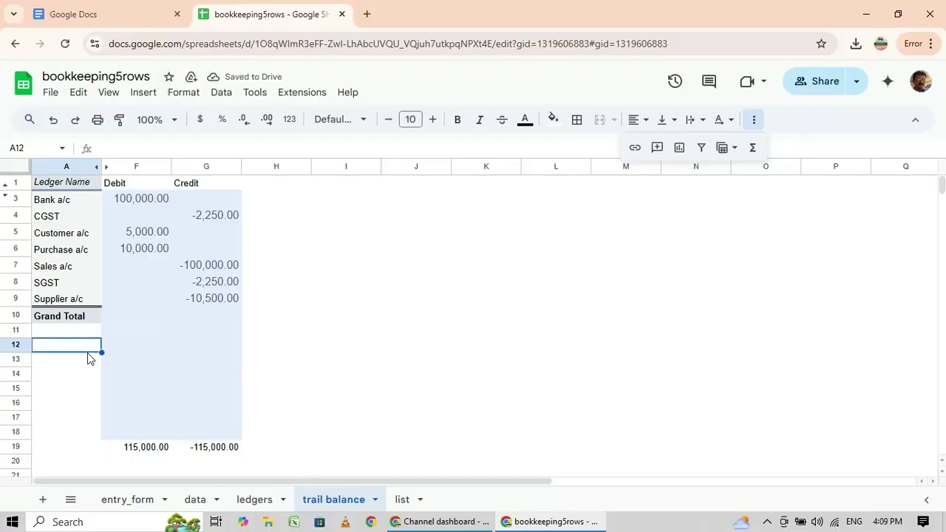
Step: Return to the entry_form sheet with the extra tools collapsed, and minimise the spreadsheet window
click(123, 499)
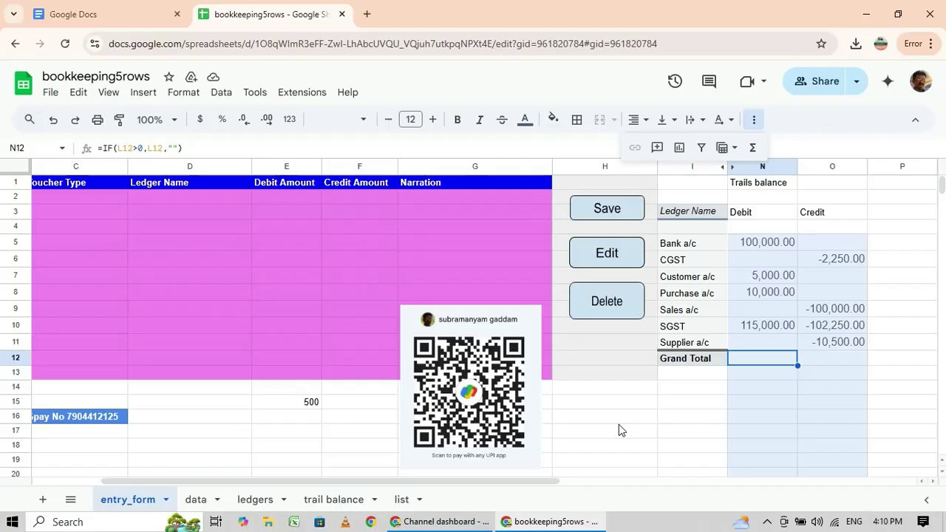
click(752, 123)
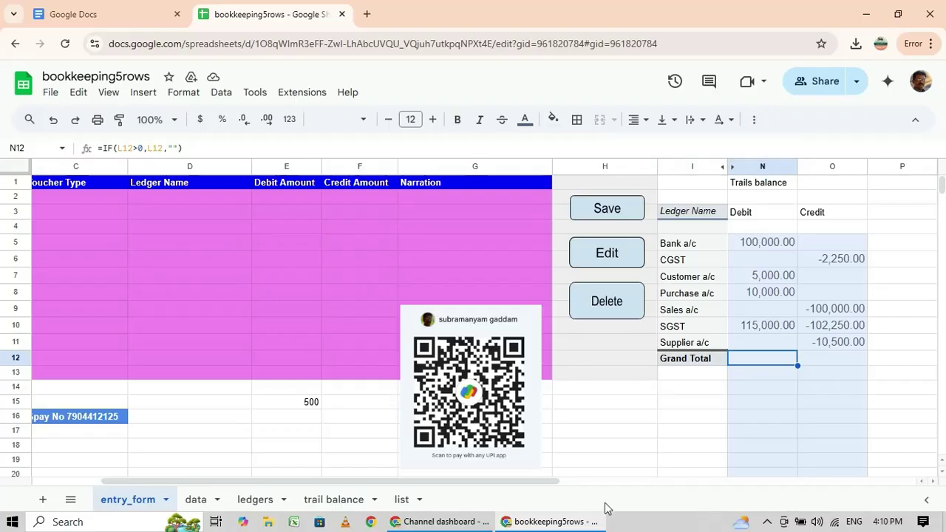
click(555, 522)
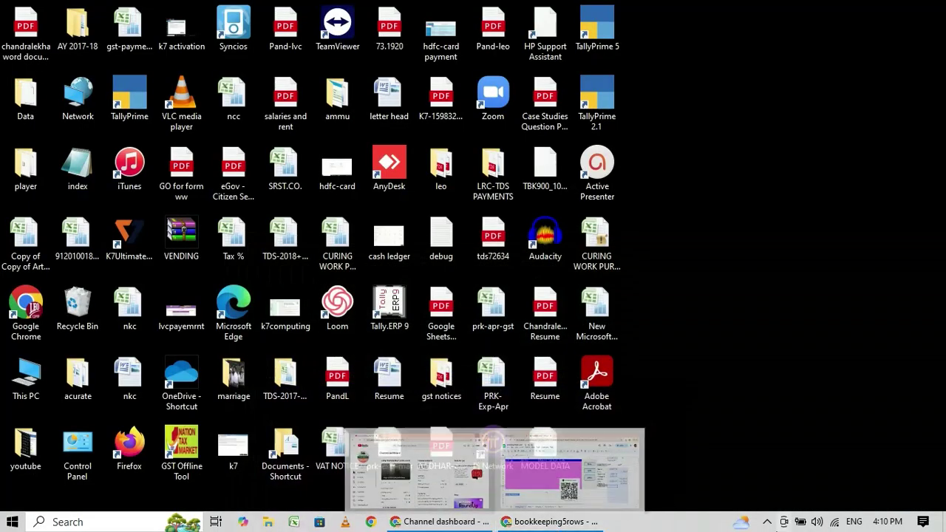
click(768, 522)
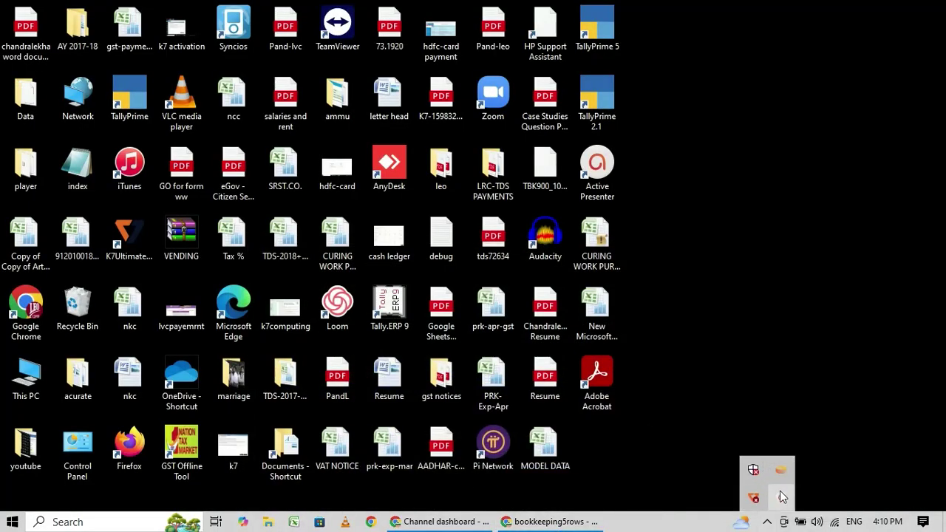
click(782, 498)
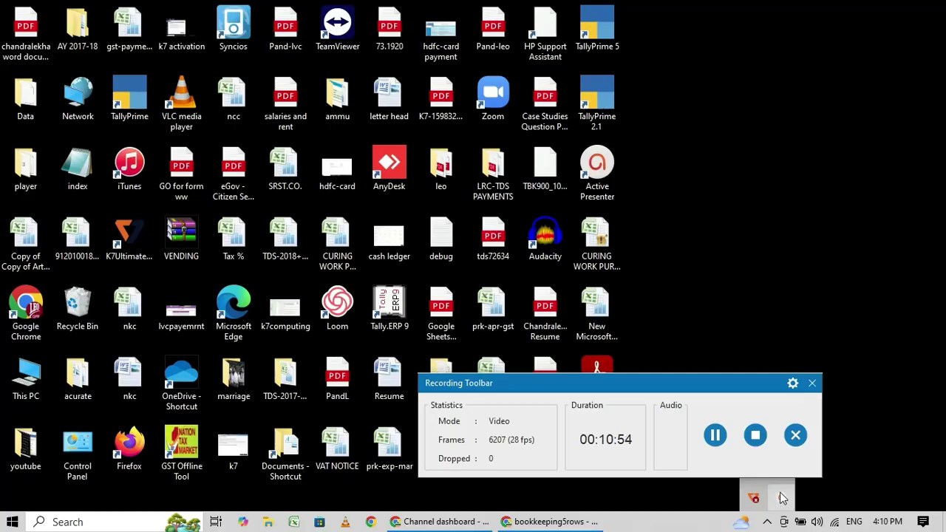